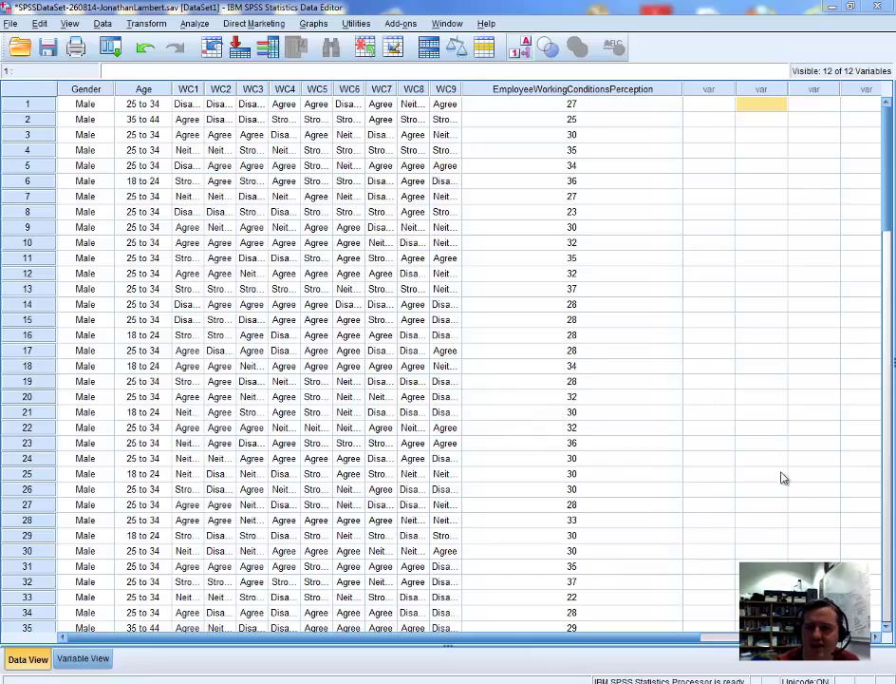
Step: Examine the dataset down to its last case and review the Gender, Age, WC1 to WC9 and EmployeeWorkingConditionsPerception columns
{"action": "left_click_drag", "start_coordinate": [883, 216], "coordinate": [891, 385]}
{"action": "scroll", "coordinate": [533, 464], "scroll_direction": "down", "scroll_amount": 9}
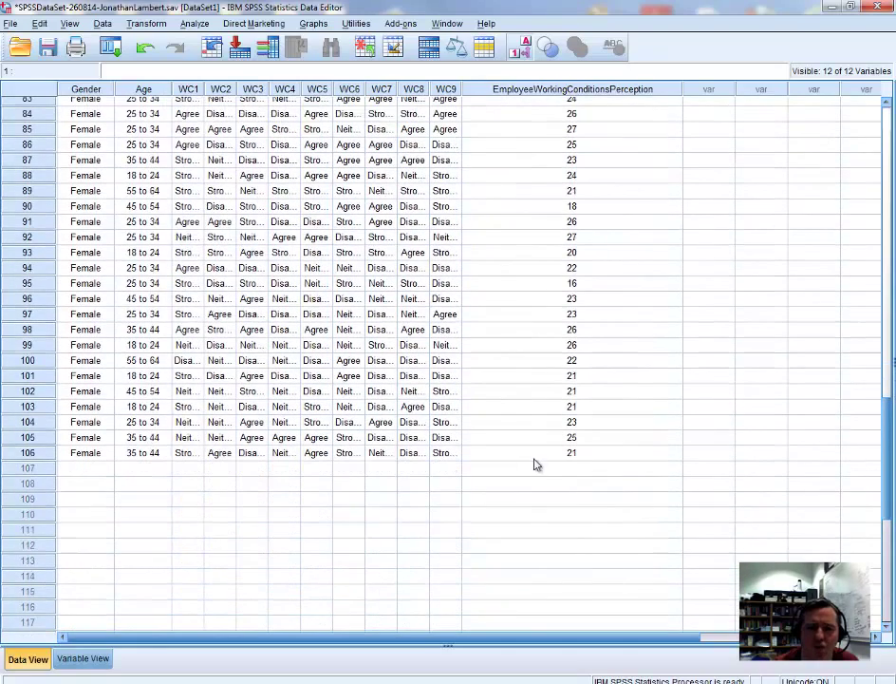
{"action": "left_click", "coordinate": [36, 454]}
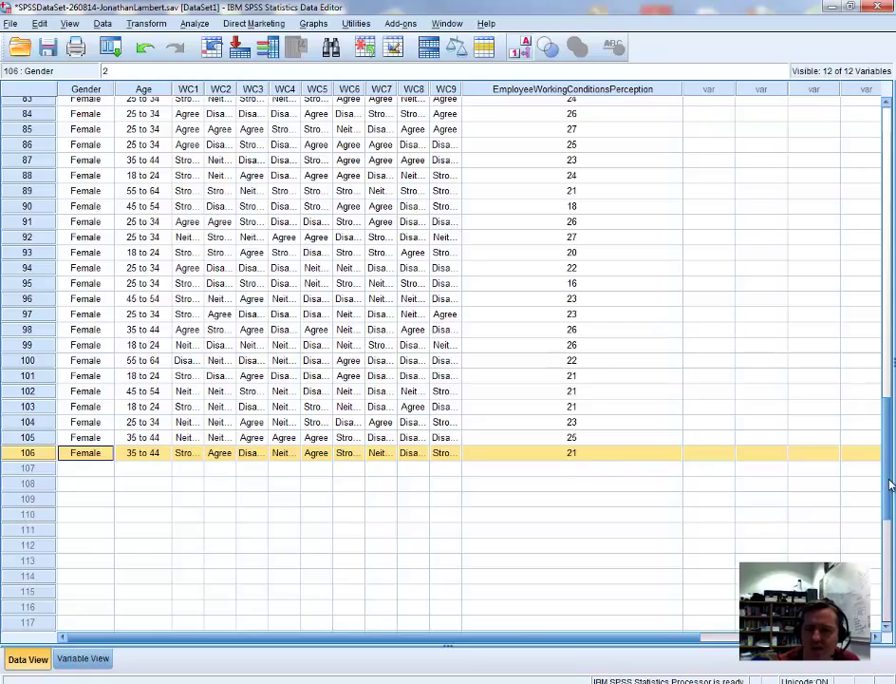
{"action": "left_click_drag", "start_coordinate": [890, 484], "coordinate": [812, 170]}
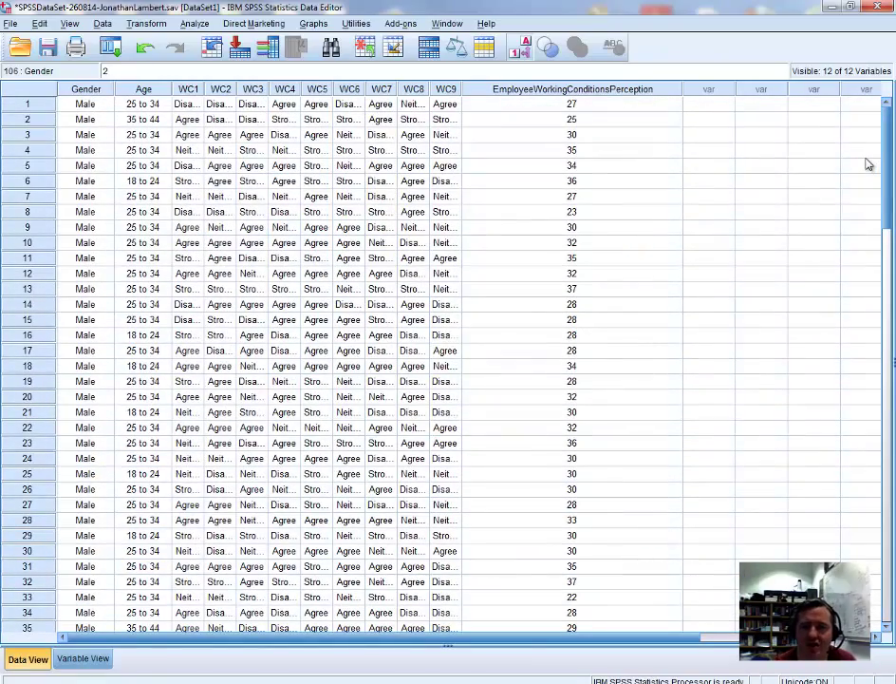
{"action": "left_click", "coordinate": [91, 95]}
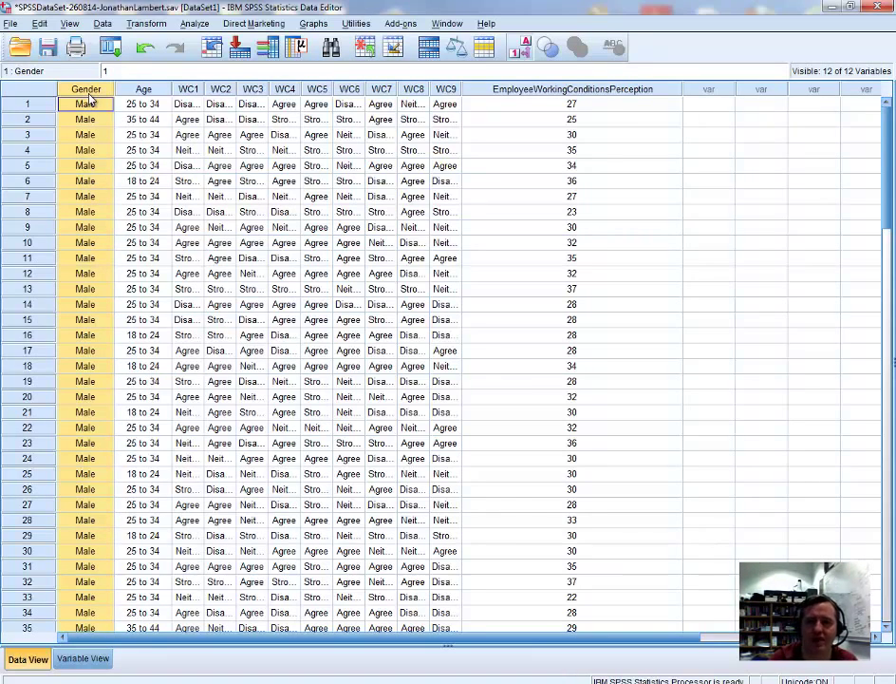
{"action": "left_click", "coordinate": [145, 90]}
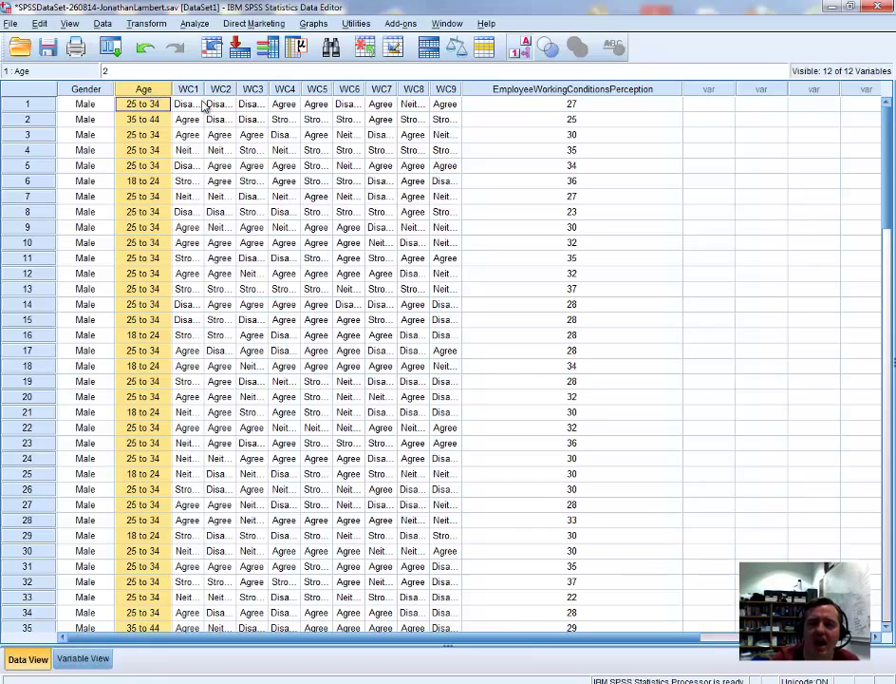
{"action": "left_click", "coordinate": [194, 91]}
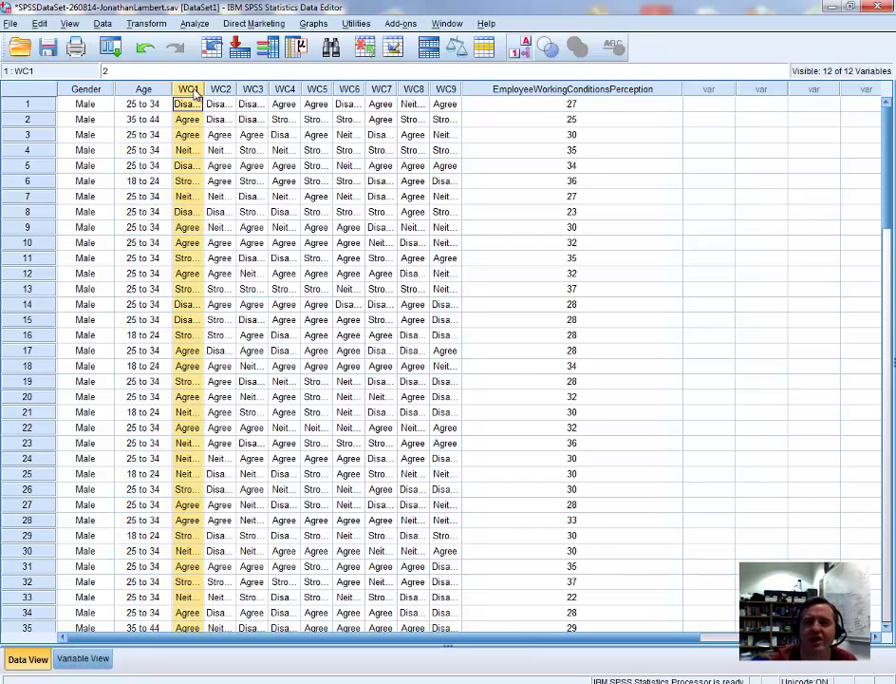
{"action": "left_click", "coordinate": [447, 91], "text": "shift"}
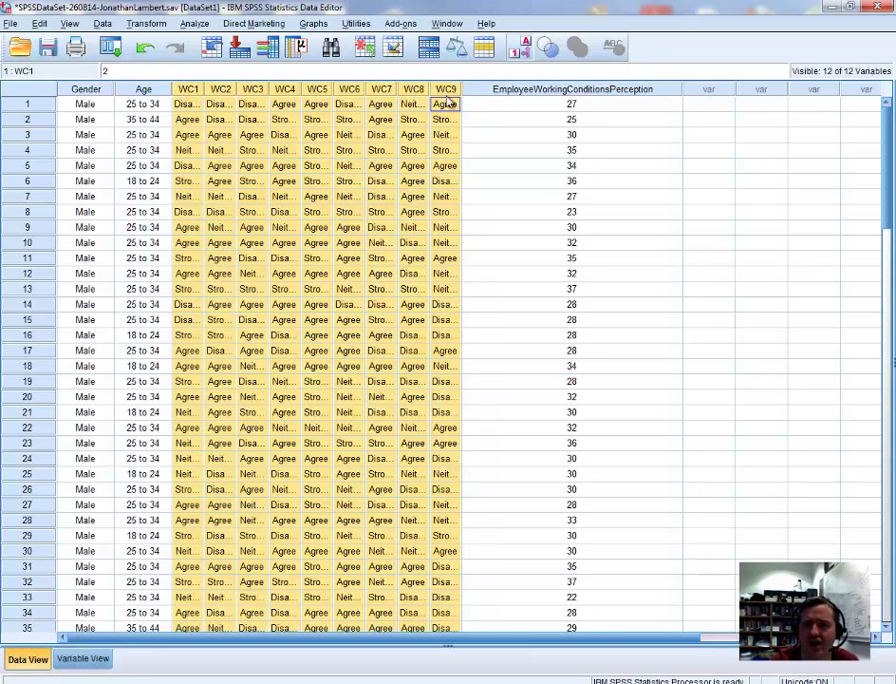
{"action": "left_click", "coordinate": [577, 89]}
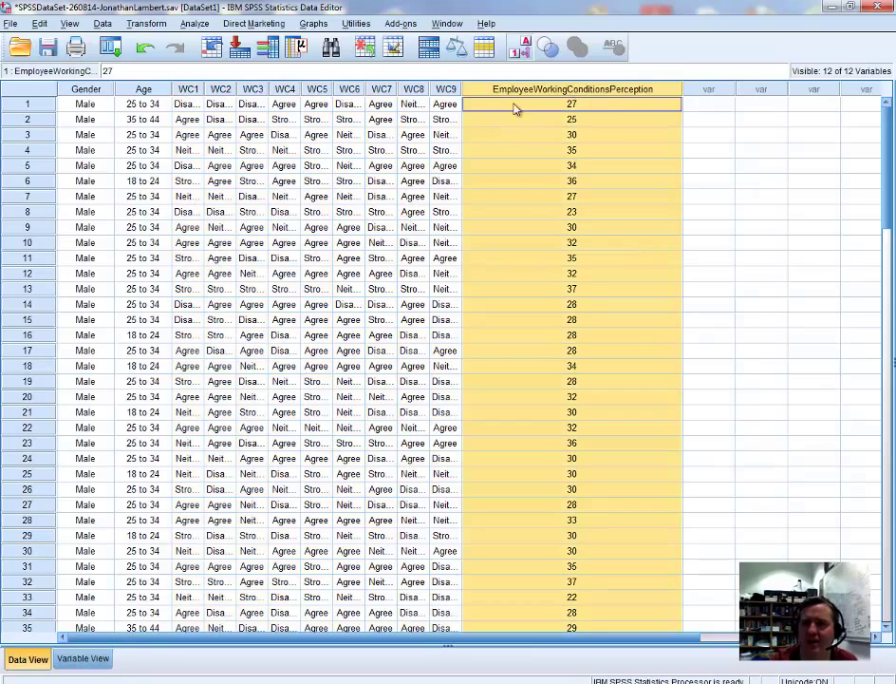
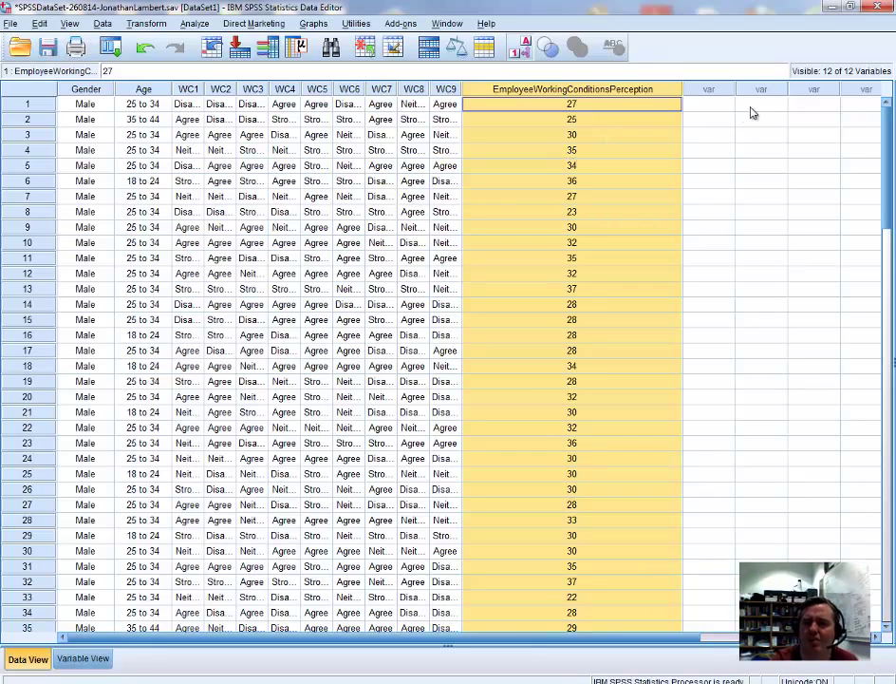
Step: Compare the EmployeeWorkingConditionsPerception scores in the male cases with those in the female cases
{"action": "left_click", "coordinate": [732, 107]}
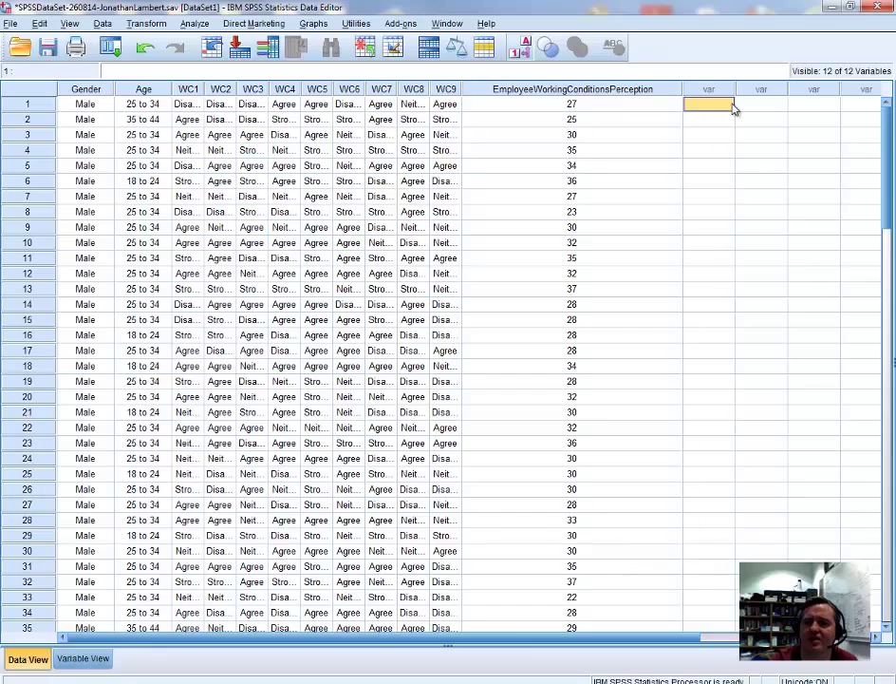
{"action": "left_click", "coordinate": [570, 91]}
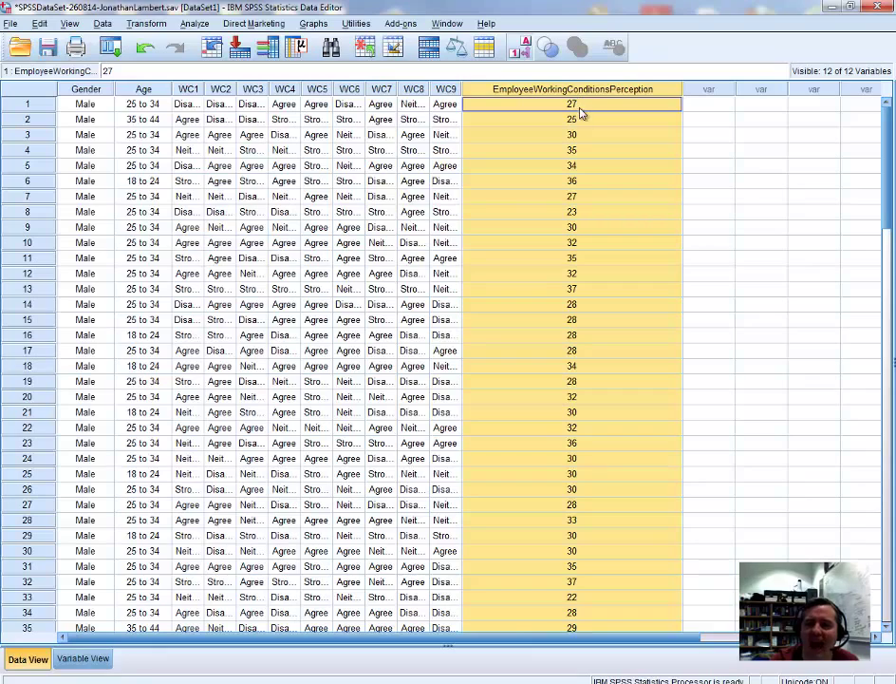
{"action": "left_click_drag", "start_coordinate": [80, 104], "coordinate": [119, 135]}
{"action": "left_click", "coordinate": [559, 91]}
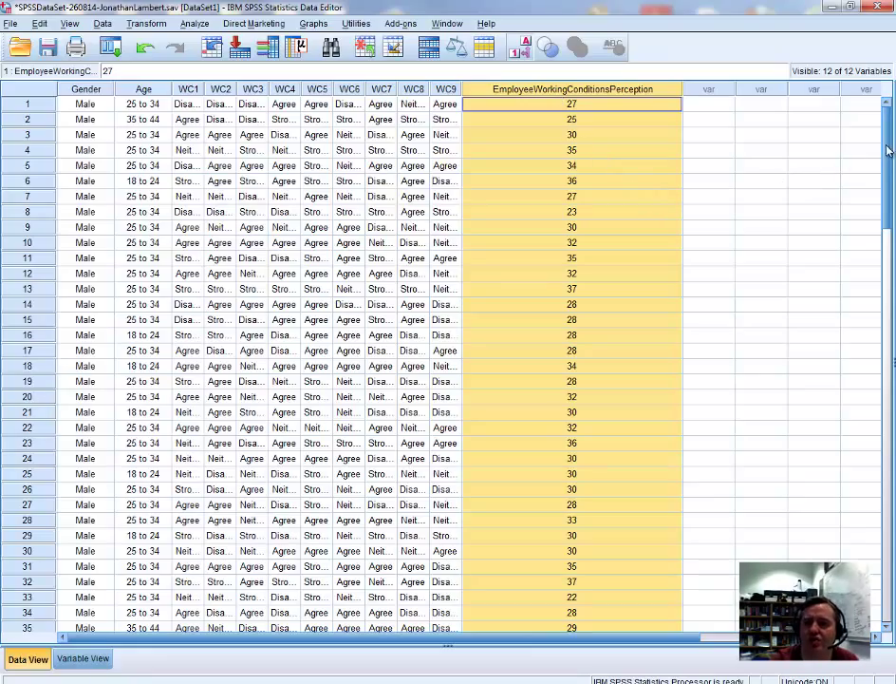
{"action": "left_click_drag", "start_coordinate": [889, 142], "coordinate": [891, 349]}
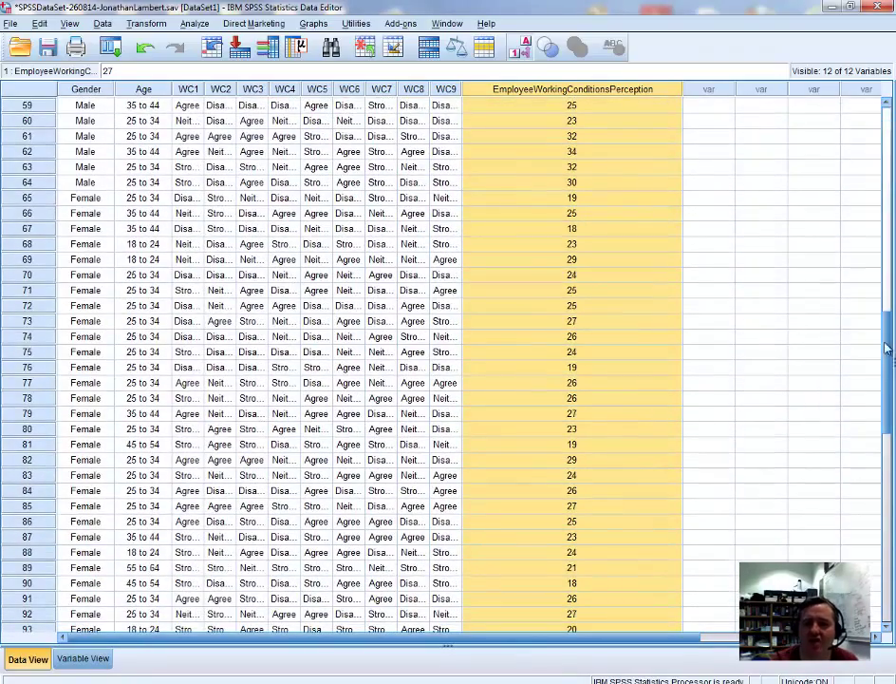
{"action": "left_click_drag", "start_coordinate": [86, 198], "coordinate": [92, 235]}
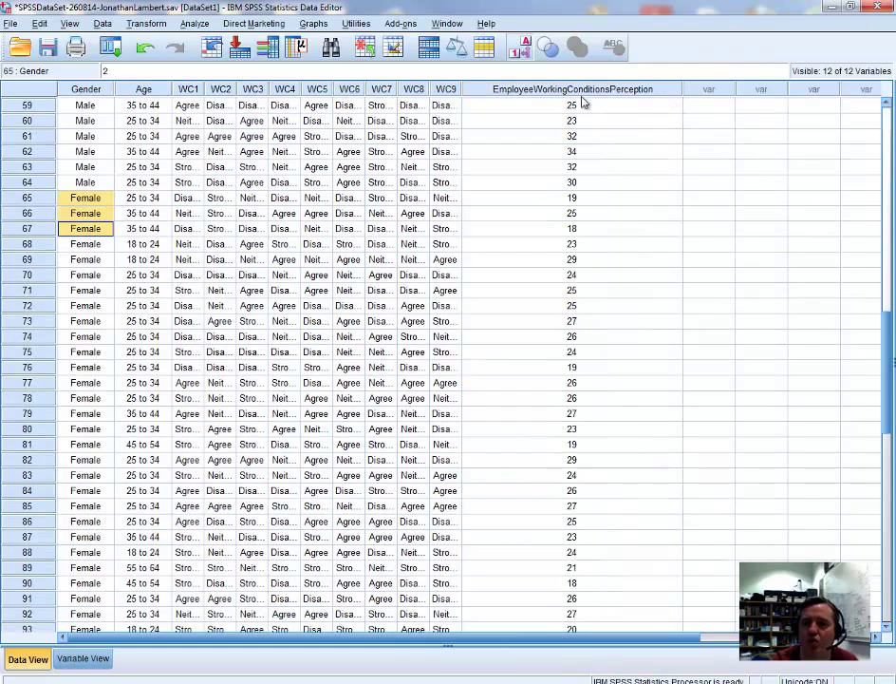
{"action": "left_click", "coordinate": [537, 89]}
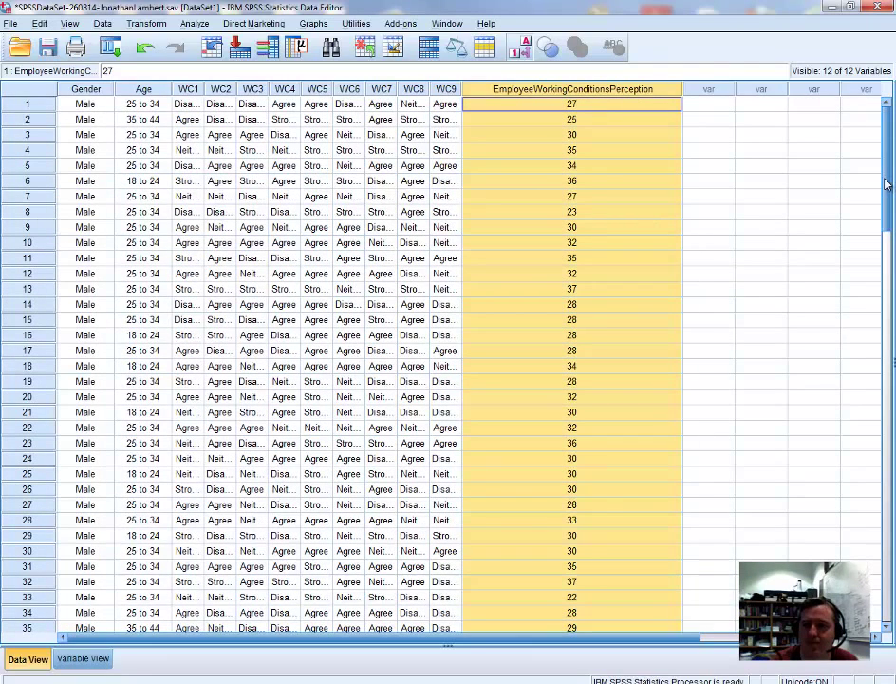
{"action": "left_click", "coordinate": [642, 109]}
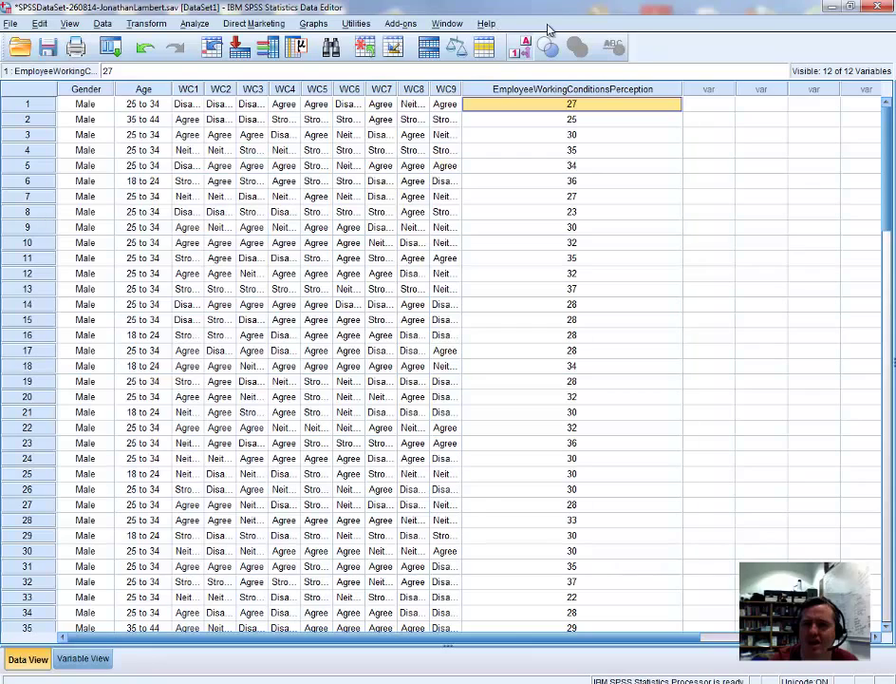
Step: Start an Independent-Samples T Test, reset its settings and widen the dialog so full variable names fit
{"action": "left_click", "coordinate": [197, 25]}
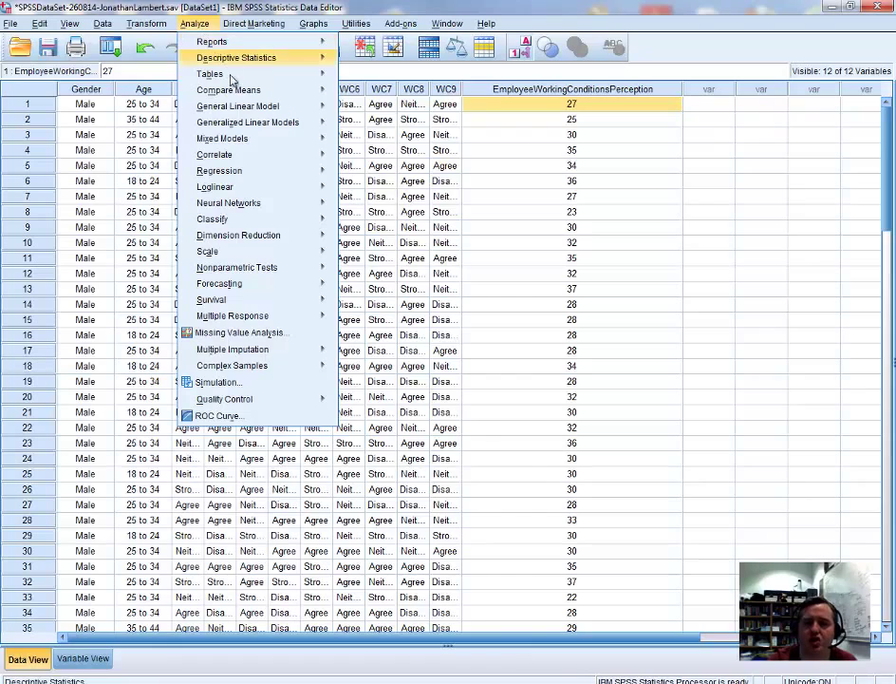
{"action": "mouse_move", "coordinate": [255, 95]}
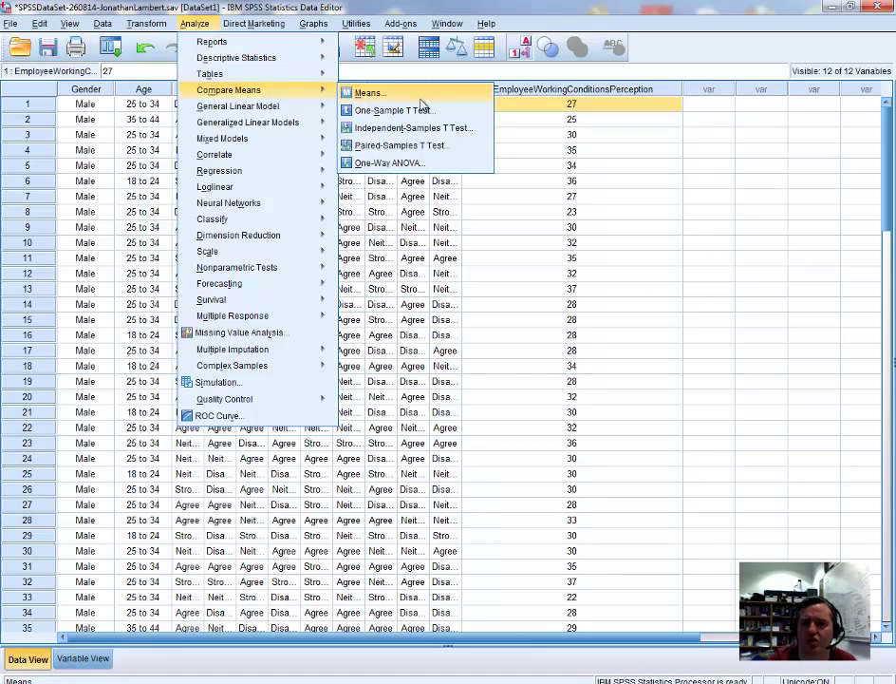
{"action": "left_click", "coordinate": [422, 130]}
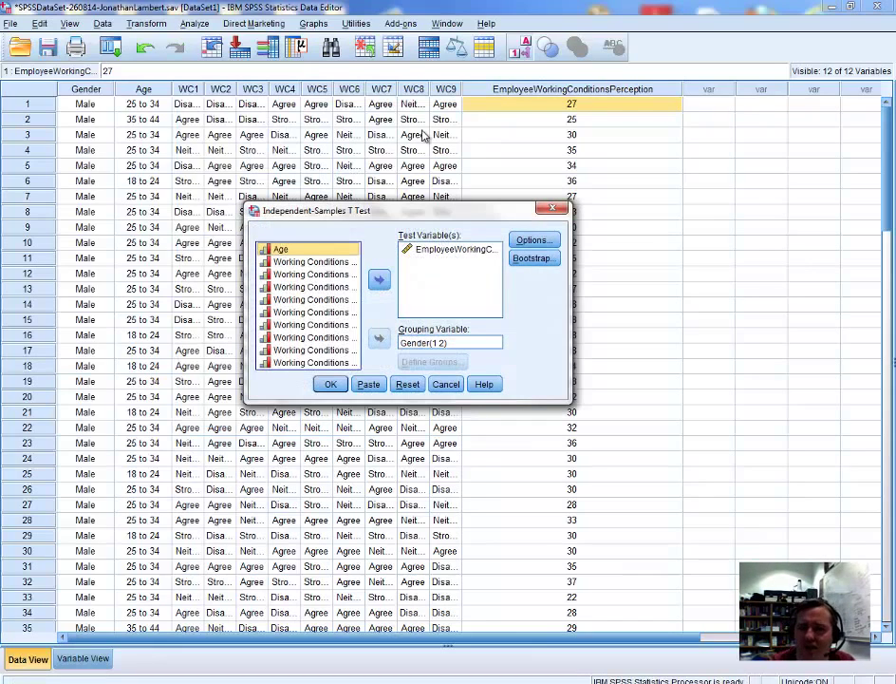
{"action": "left_click", "coordinate": [408, 385]}
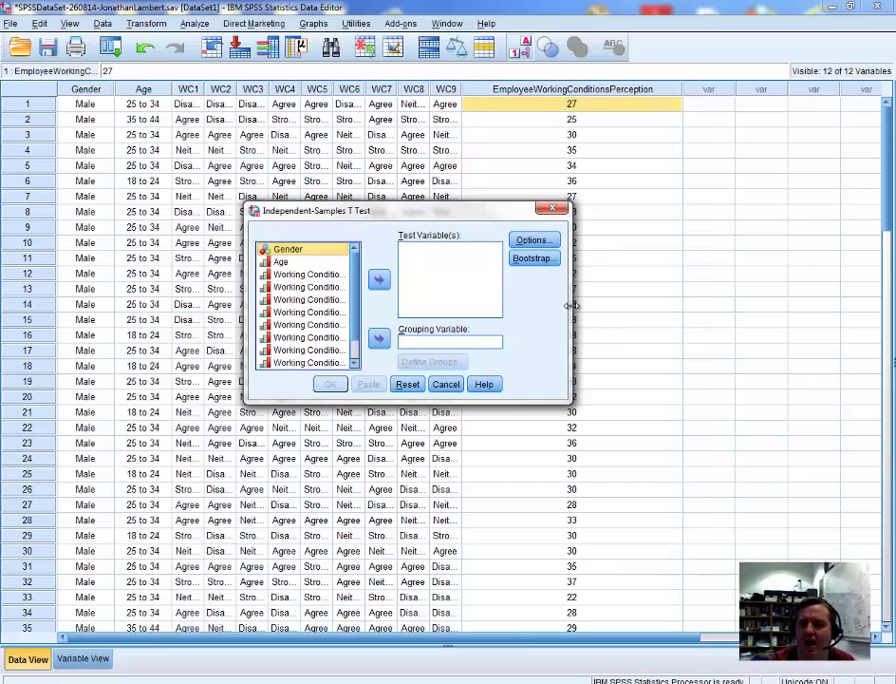
{"action": "left_click_drag", "start_coordinate": [570, 304], "coordinate": [724, 303]}
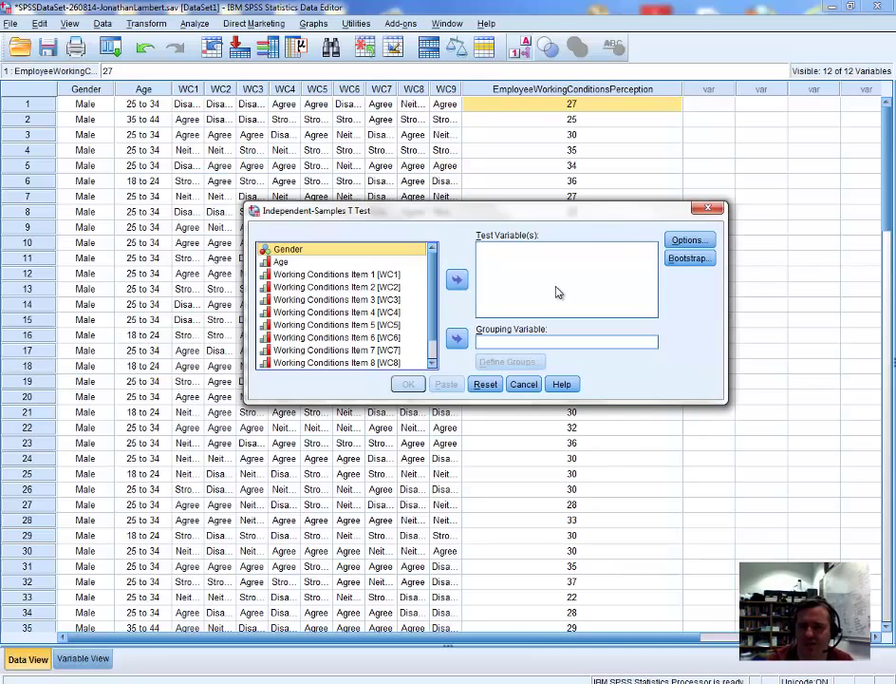
Step: Add EmployeeWorkingConditionsPerception as the test variable of the independent-samples t test
{"action": "left_click", "coordinate": [547, 91]}
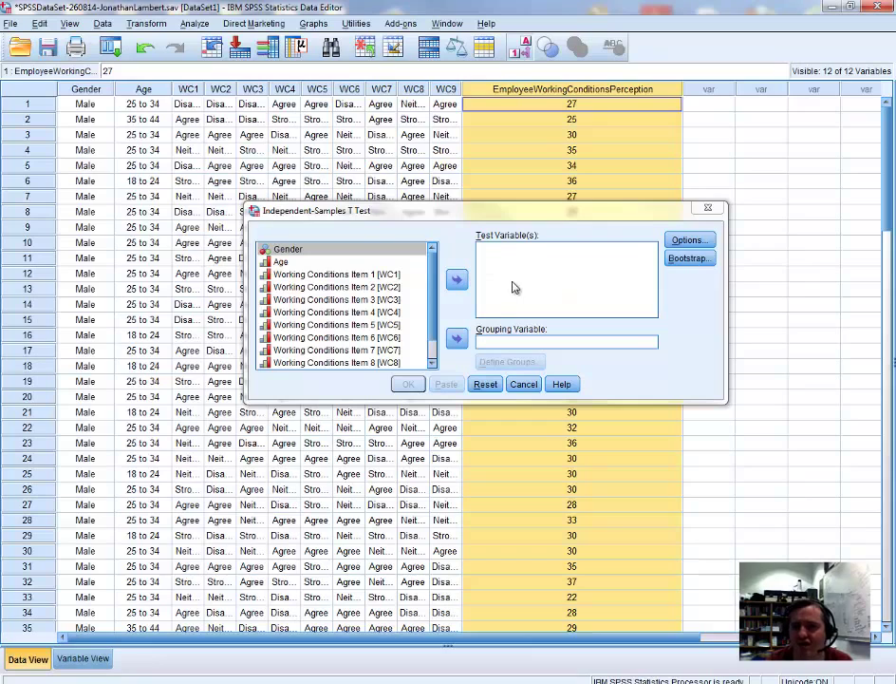
{"action": "left_click_drag", "start_coordinate": [433, 300], "coordinate": [433, 322]}
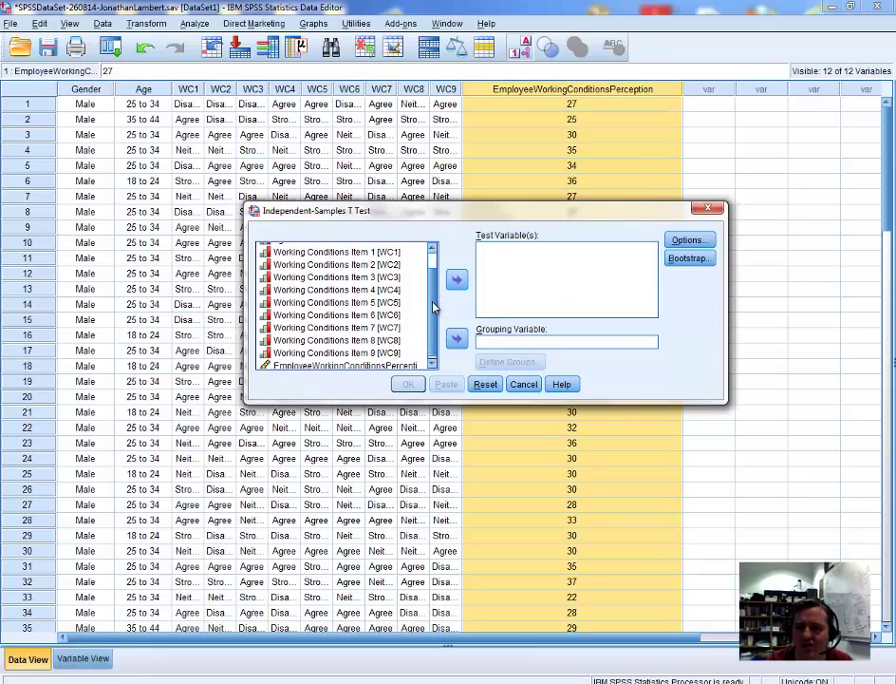
{"action": "left_click", "coordinate": [323, 364]}
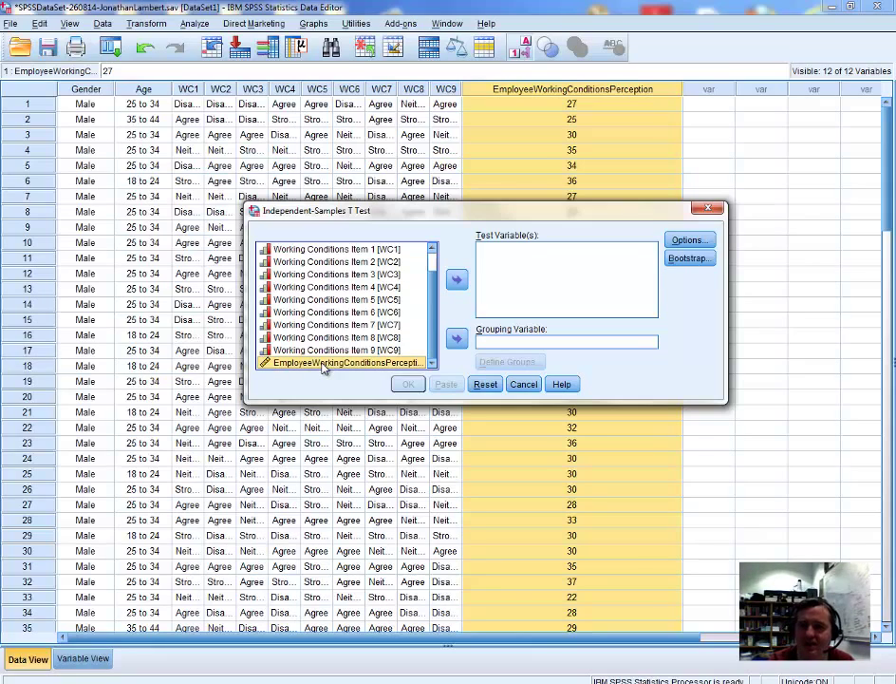
{"action": "left_click", "coordinate": [458, 283]}
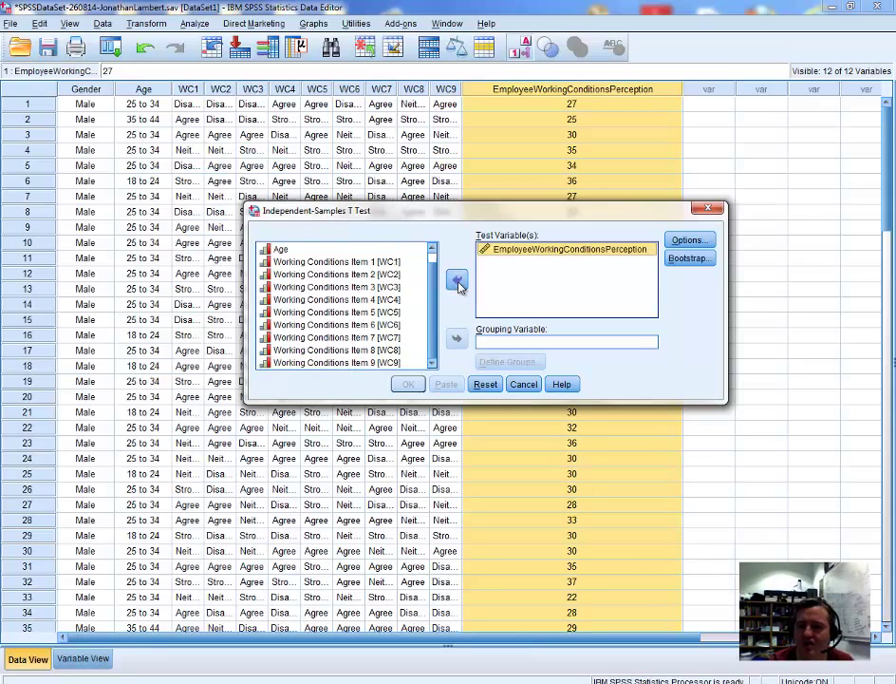
{"action": "left_click", "coordinate": [563, 252]}
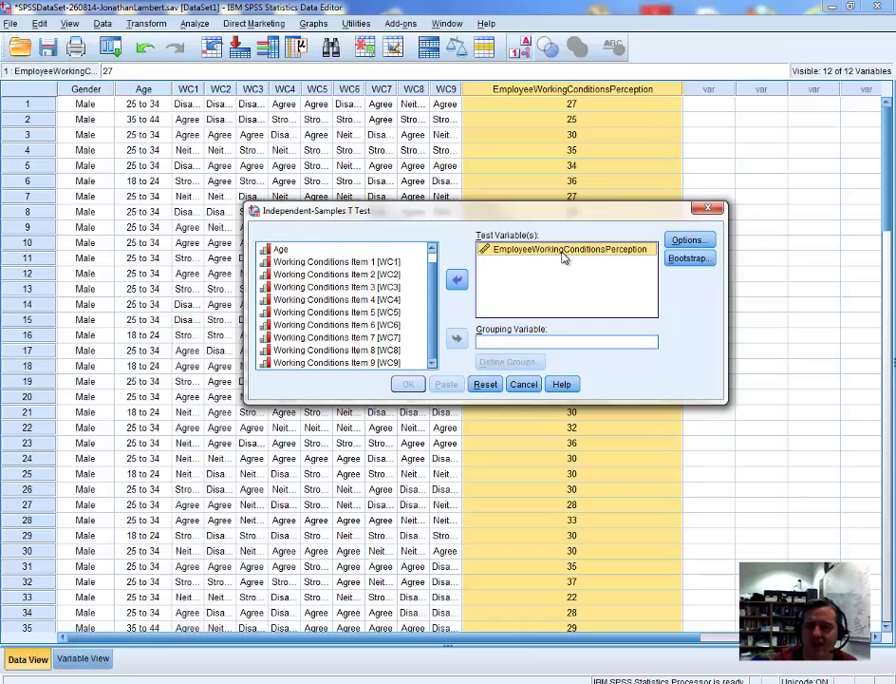
Step: Assign Gender as the grouping variable of the independent-samples t test
{"action": "left_click", "coordinate": [546, 342]}
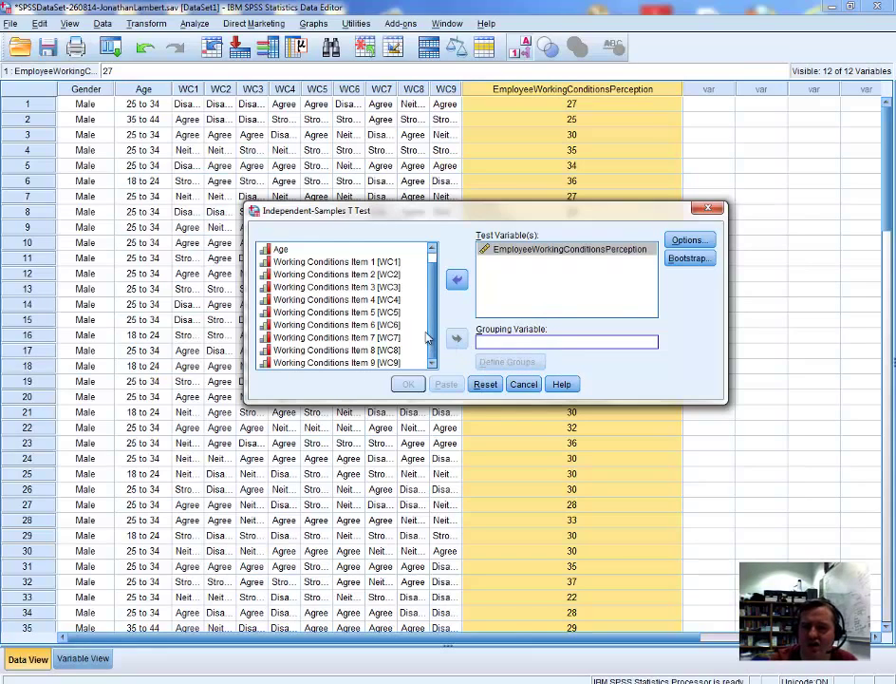
{"action": "scroll", "coordinate": [429, 332], "scroll_direction": "up", "scroll_amount": 1}
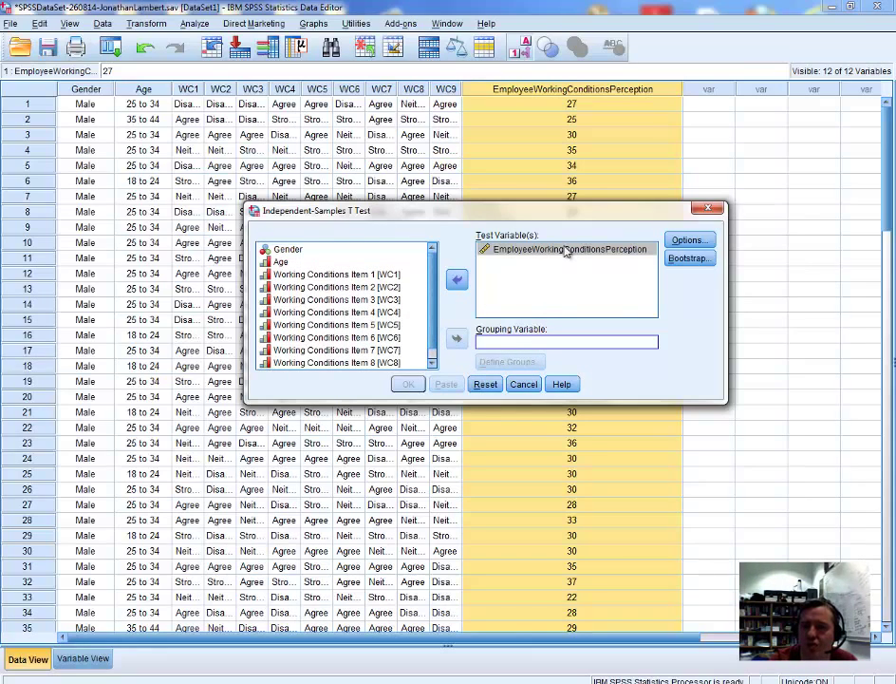
{"action": "left_click", "coordinate": [290, 249]}
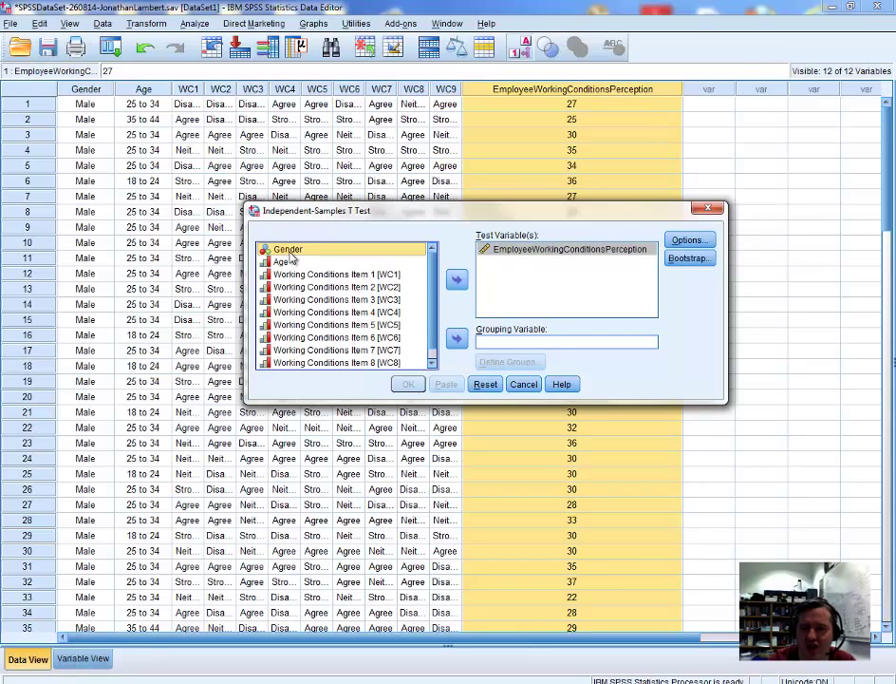
{"action": "left_click", "coordinate": [456, 339]}
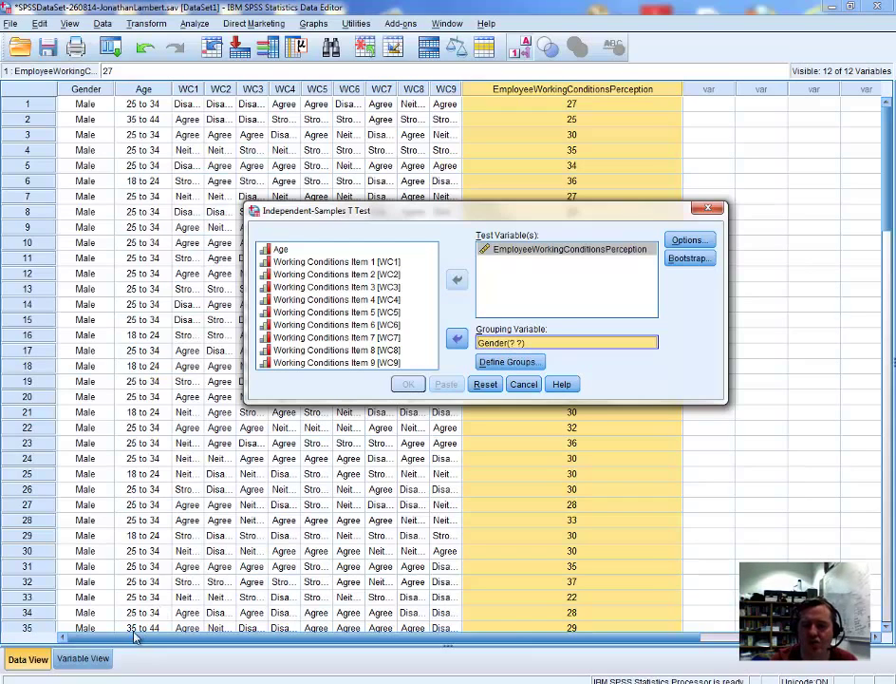
Step: Look up the numeric codes in Gender's value labels in the variable definitions, then close the labels
{"action": "left_click", "coordinate": [93, 661]}
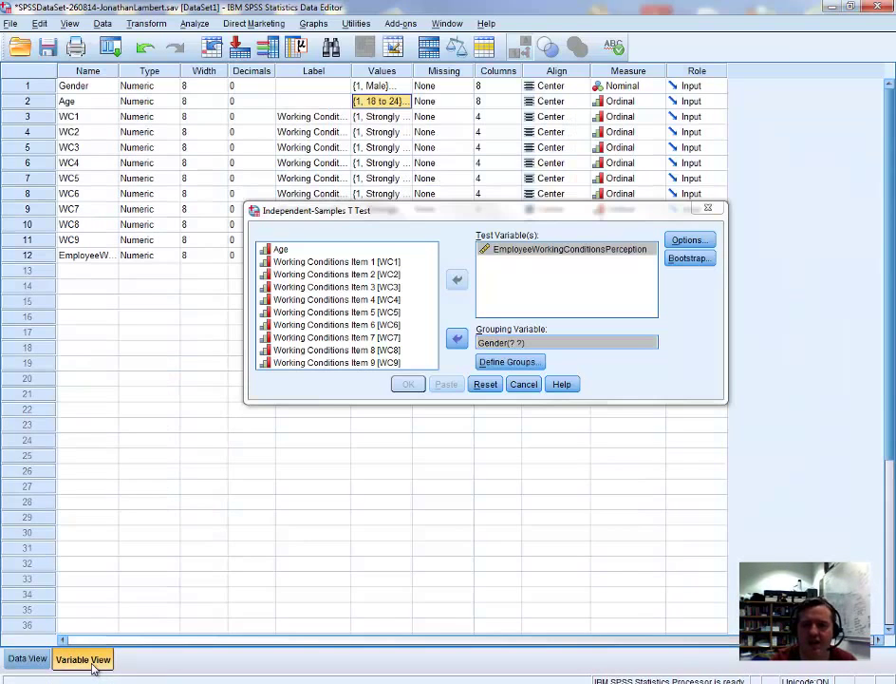
{"action": "left_click", "coordinate": [38, 87]}
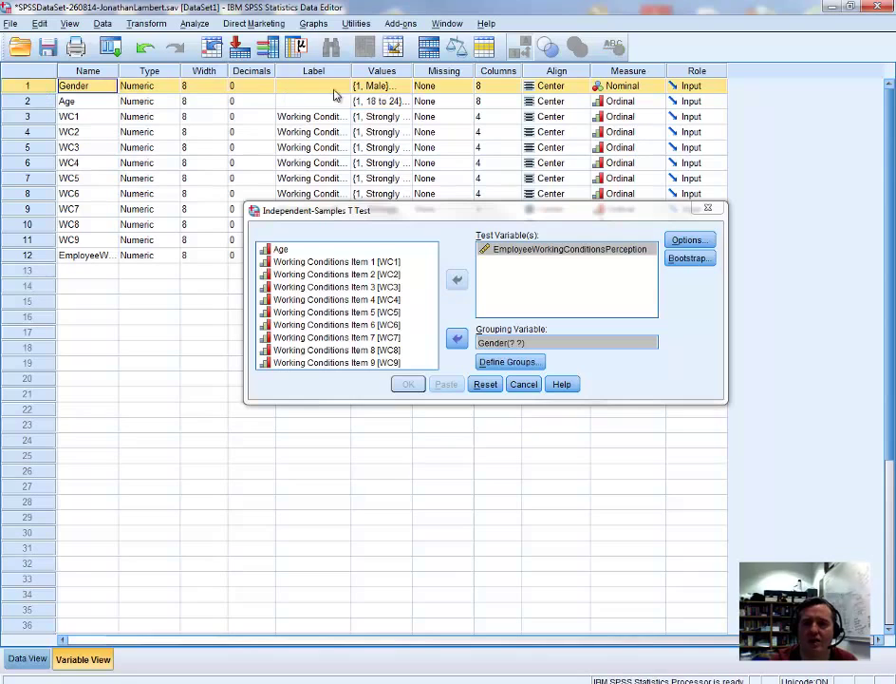
{"action": "left_click", "coordinate": [405, 88]}
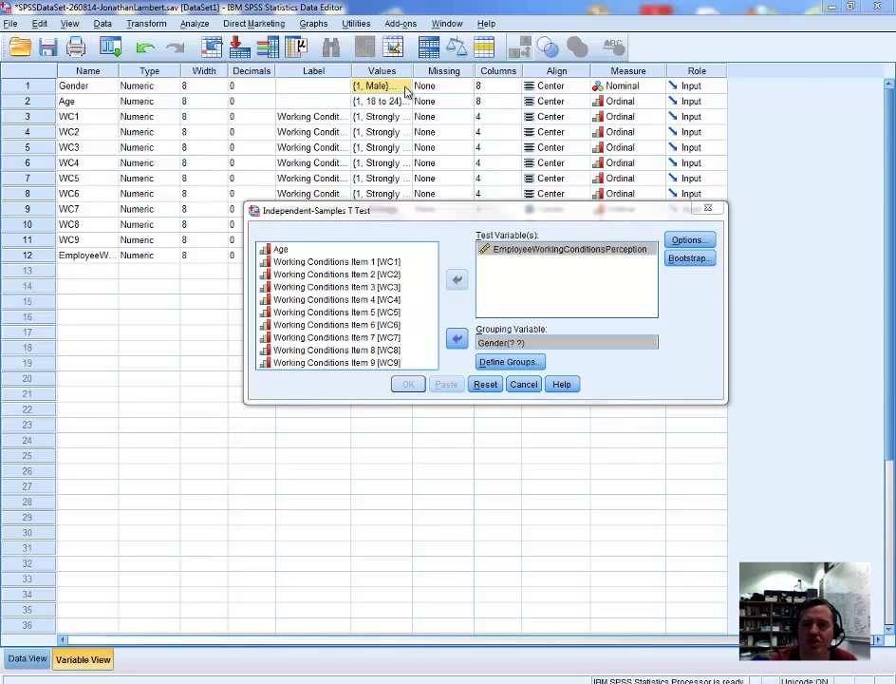
{"action": "left_click", "coordinate": [406, 88]}
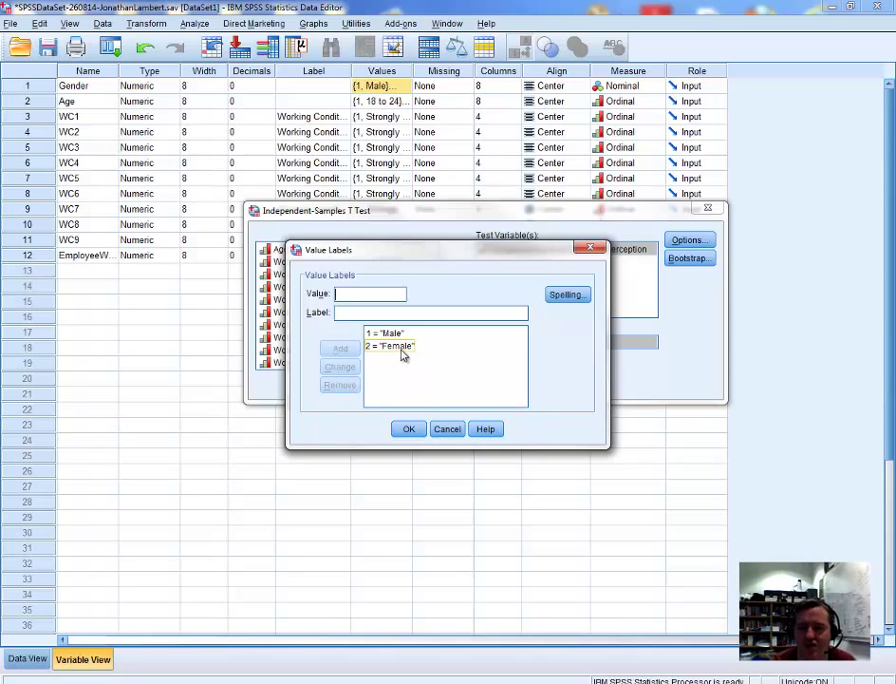
{"action": "left_click", "coordinate": [410, 429]}
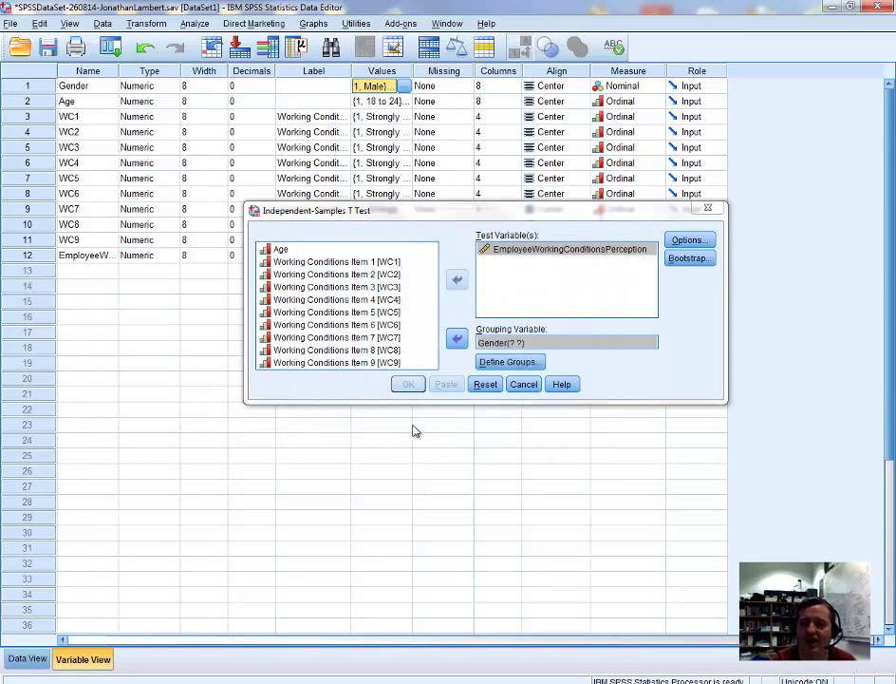
Step: Define the Gender groups with the values 1 and 2, and run the independent-samples t test
{"action": "left_click", "coordinate": [522, 365]}
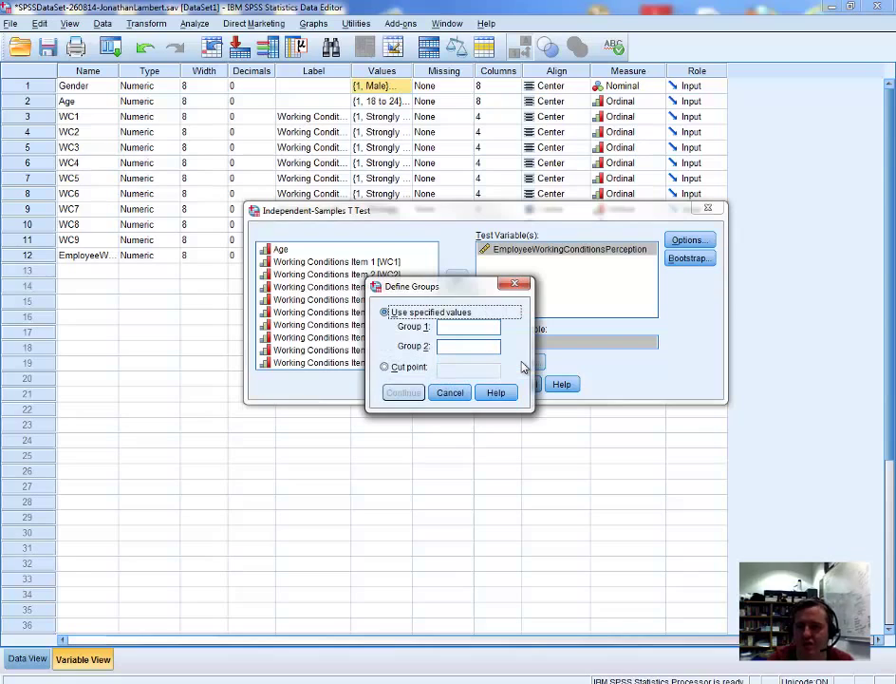
{"action": "left_click", "coordinate": [446, 326]}
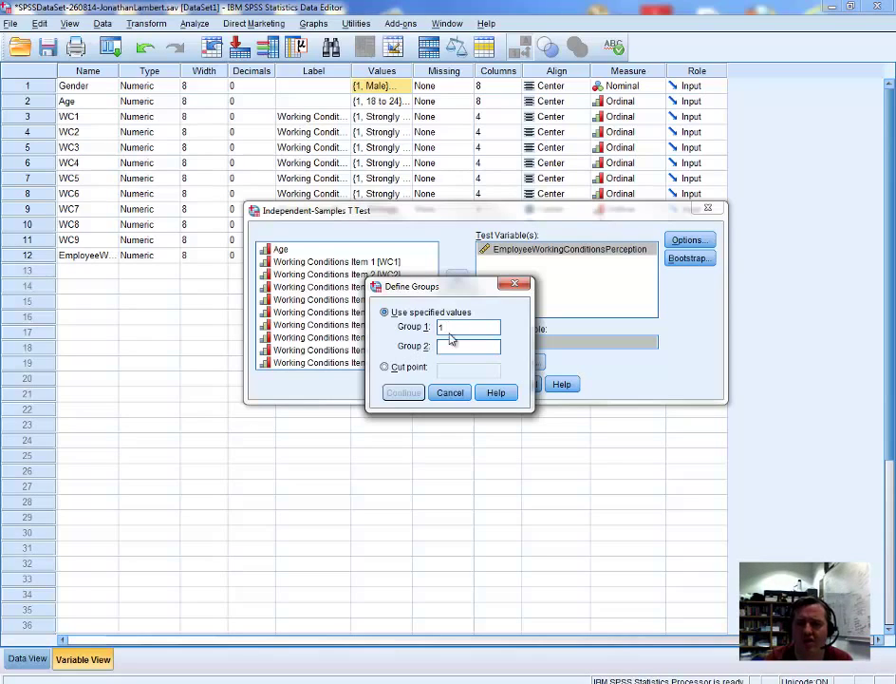
{"action": "left_click", "coordinate": [447, 345]}
{"action": "type", "text": "2"}
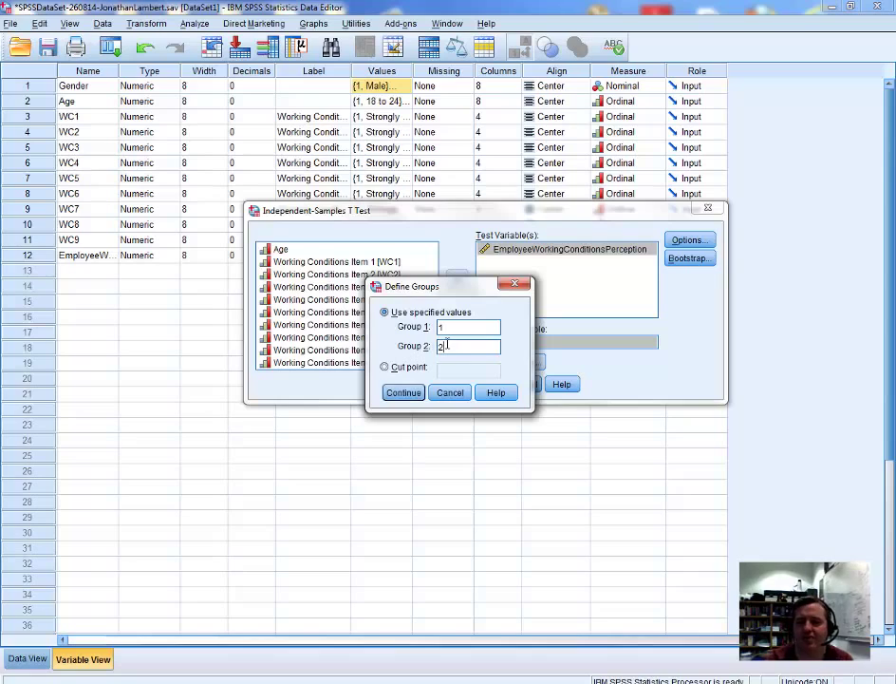
{"action": "left_click", "coordinate": [398, 393]}
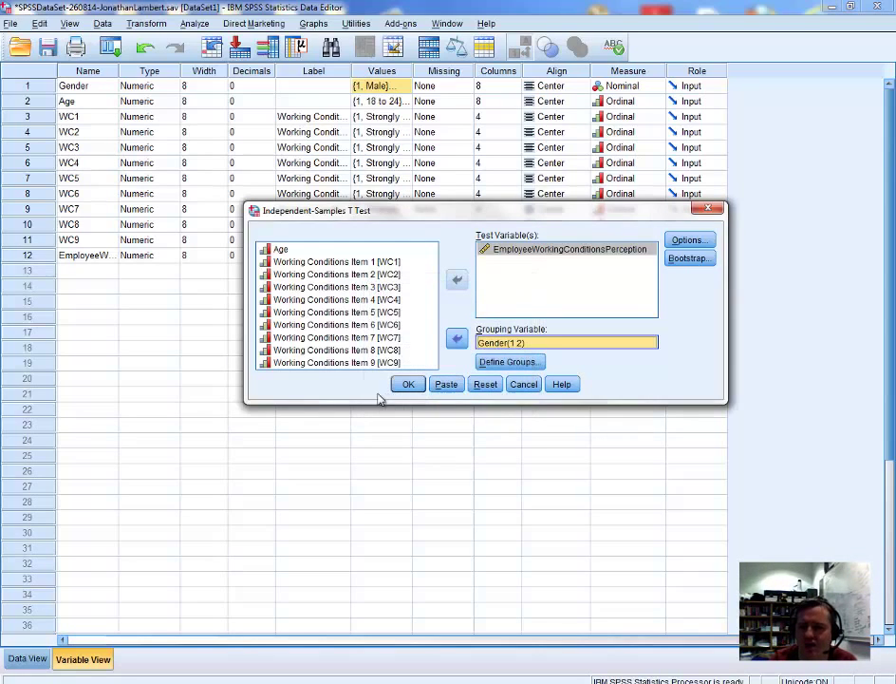
{"action": "left_click", "coordinate": [406, 385]}
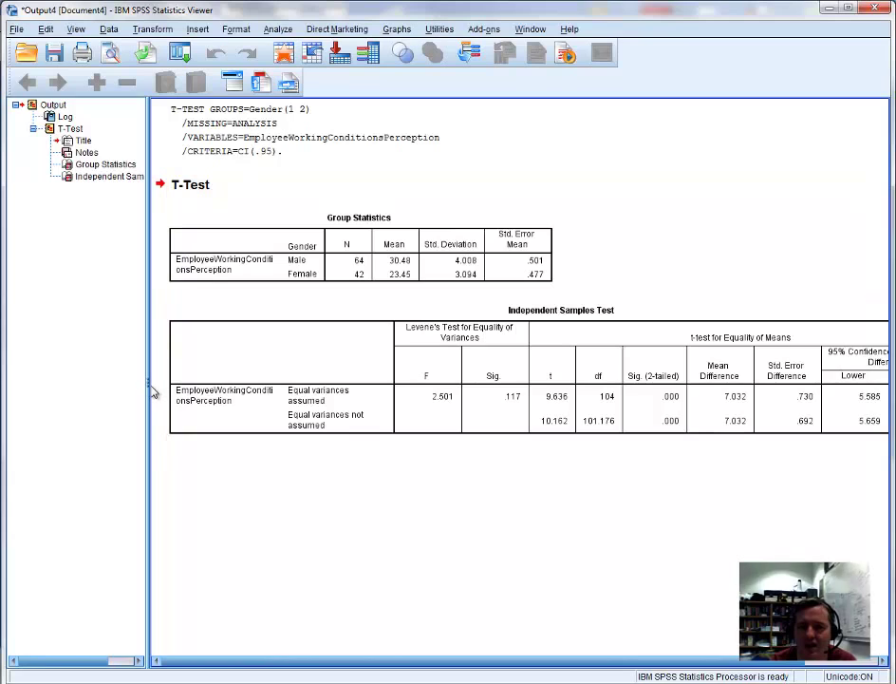
Step: Shrink the outline pane to fit the full output, and examine the male row's N, mean, standard deviation and standard error in Group Statistics
{"action": "left_click_drag", "start_coordinate": [148, 384], "coordinate": [31, 395]}
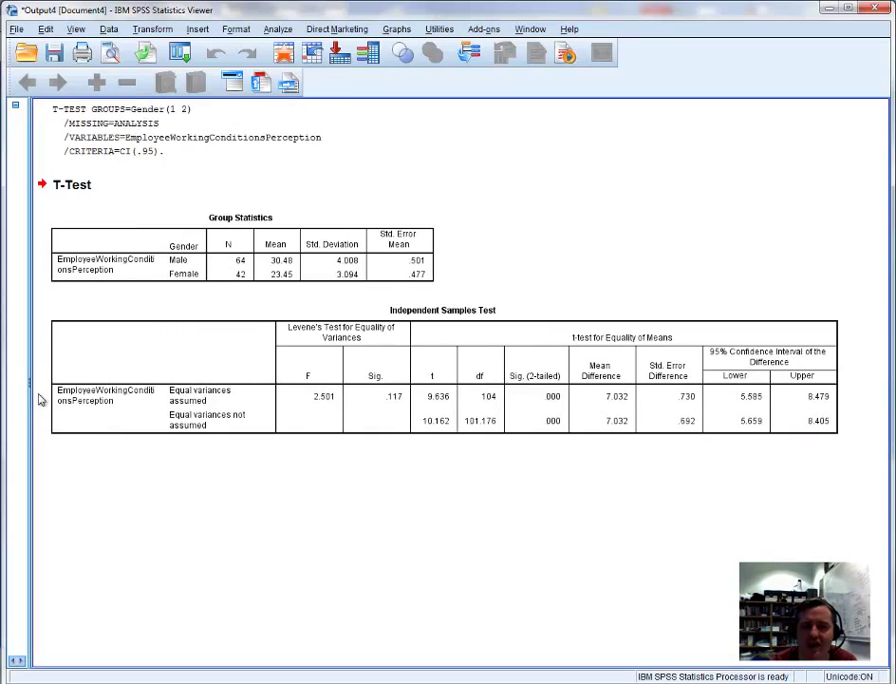
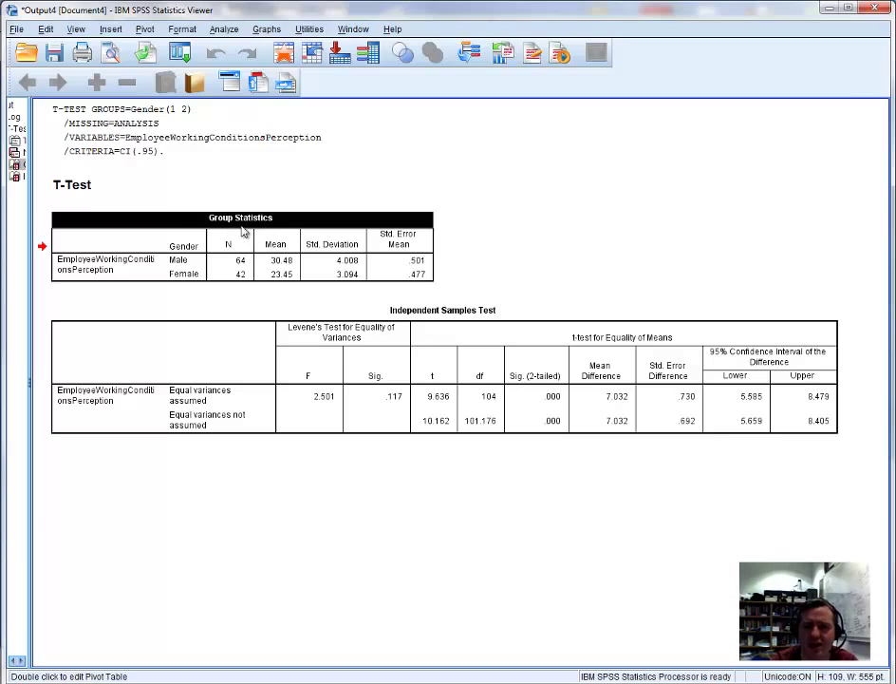
{"action": "double_click", "coordinate": [92, 272]}
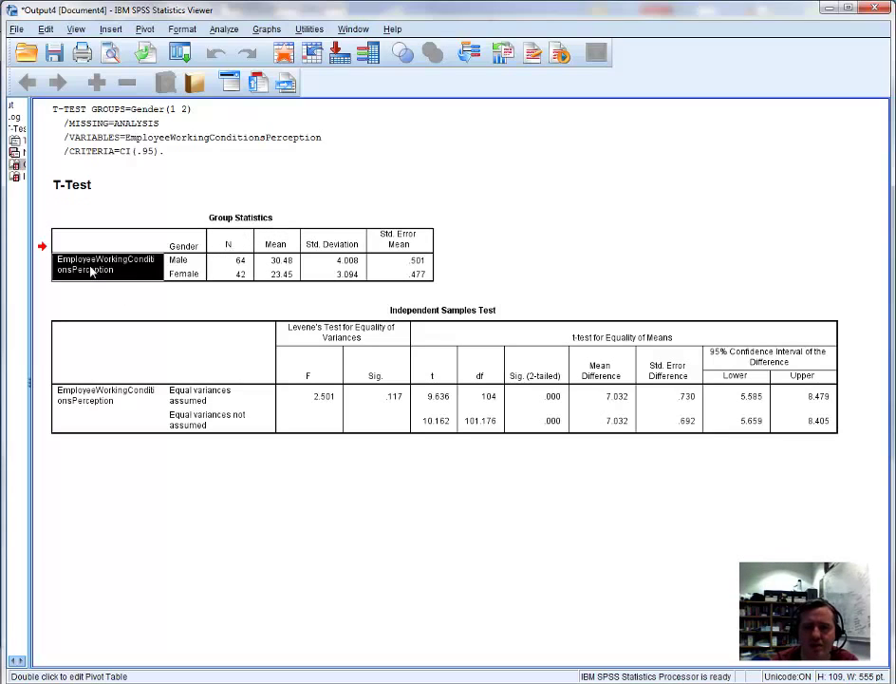
{"action": "left_click", "coordinate": [180, 261]}
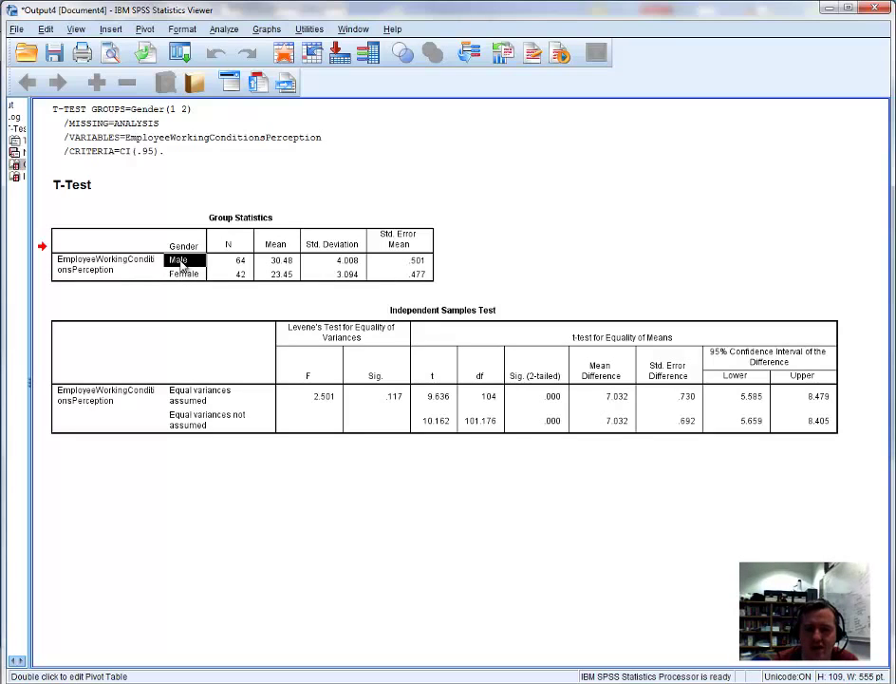
{"action": "left_click", "coordinate": [184, 274]}
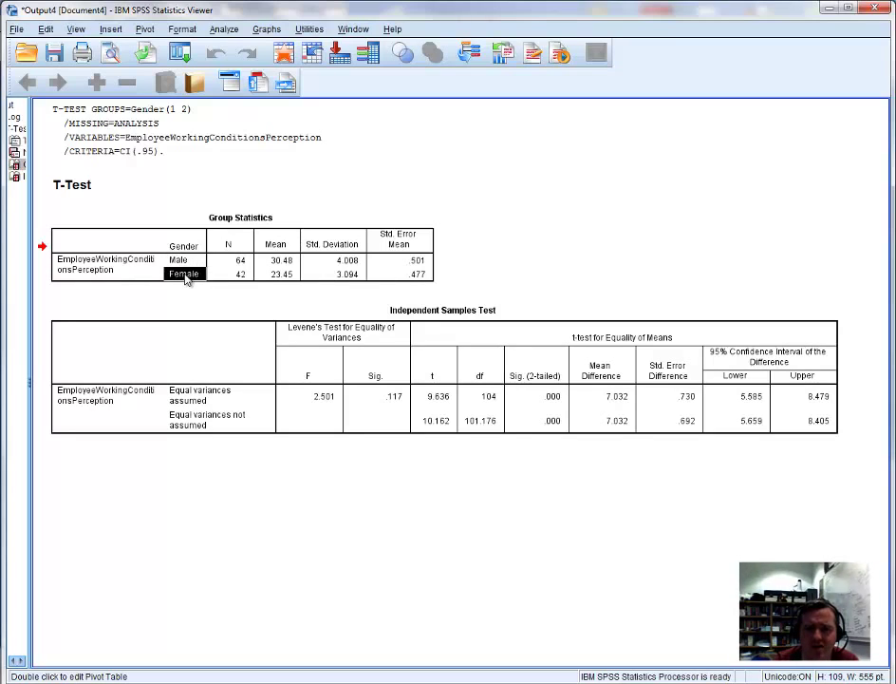
{"action": "left_click", "coordinate": [182, 262]}
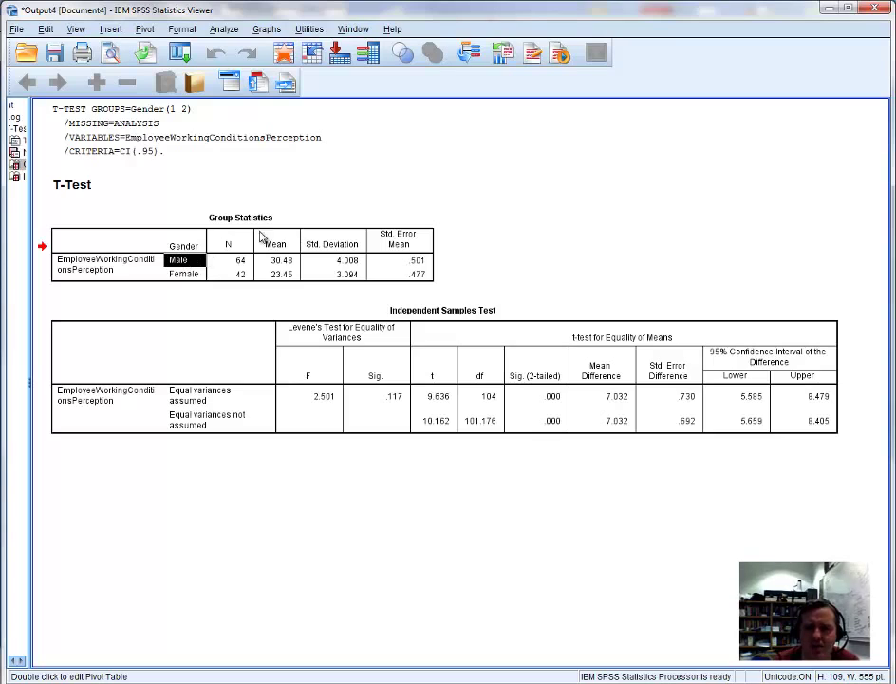
{"action": "left_click", "coordinate": [244, 266]}
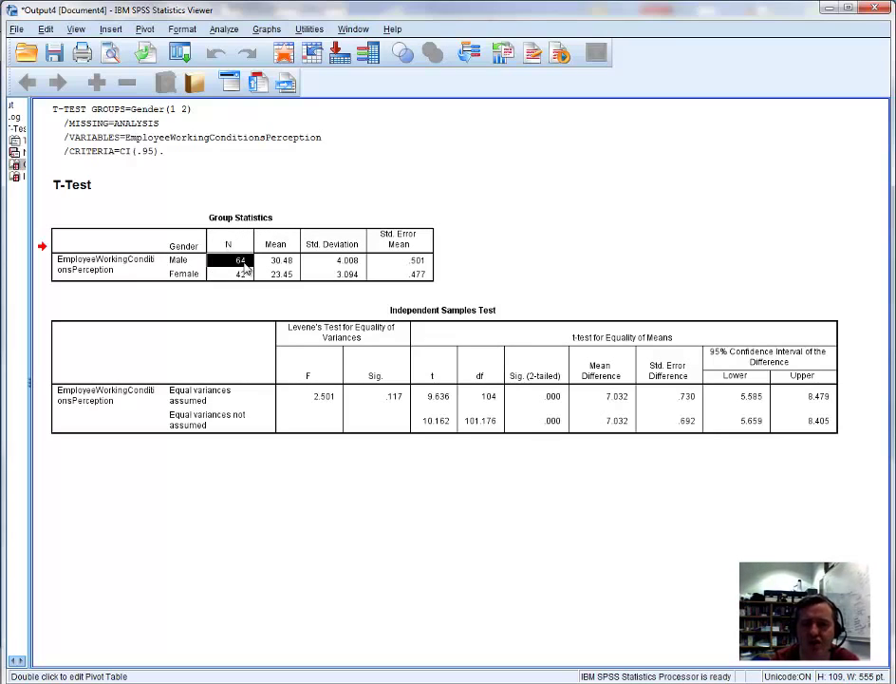
{"action": "left_click", "coordinate": [287, 266]}
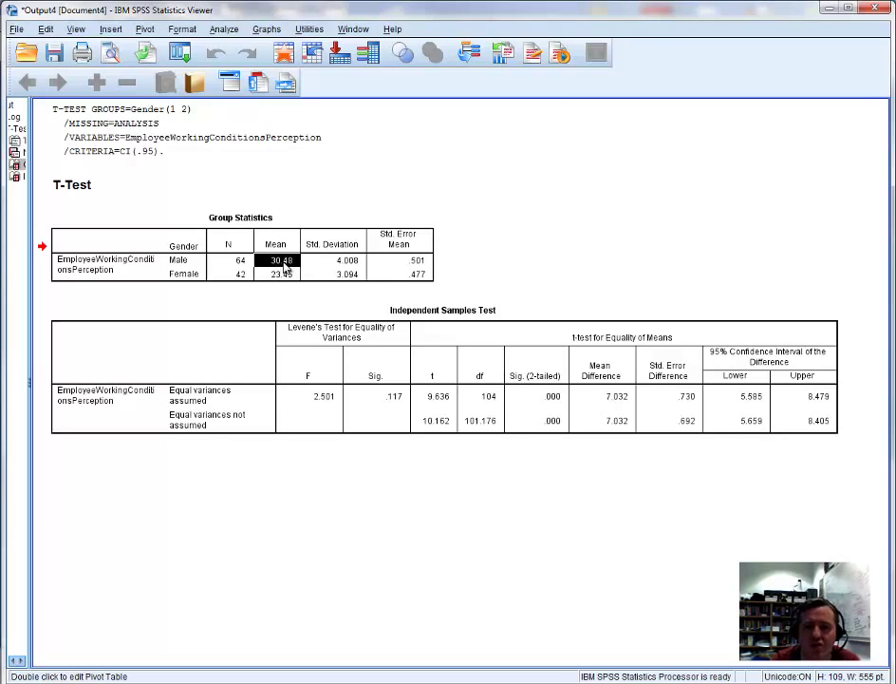
{"action": "left_click", "coordinate": [352, 270]}
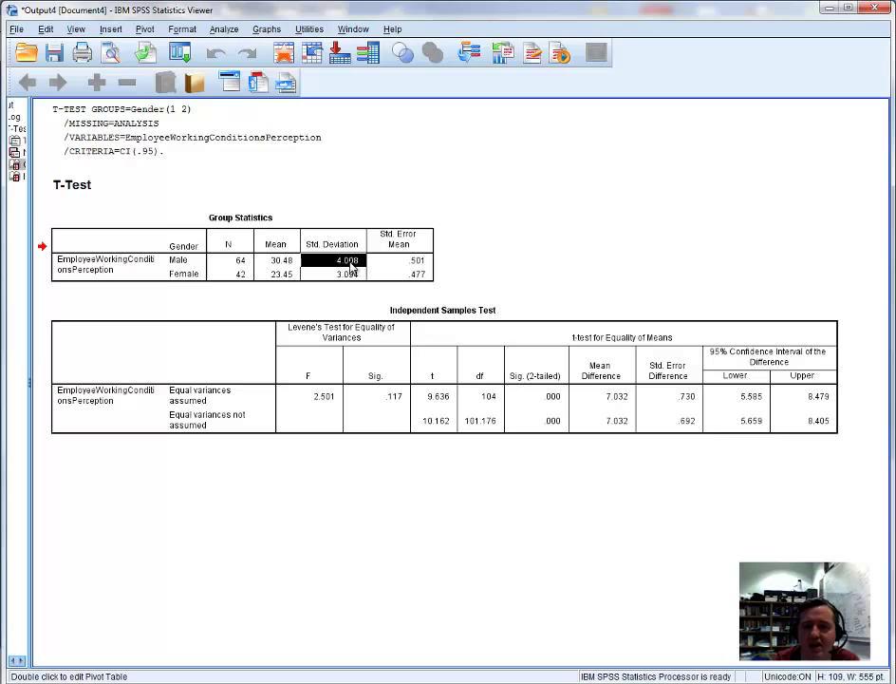
{"action": "left_click", "coordinate": [421, 265]}
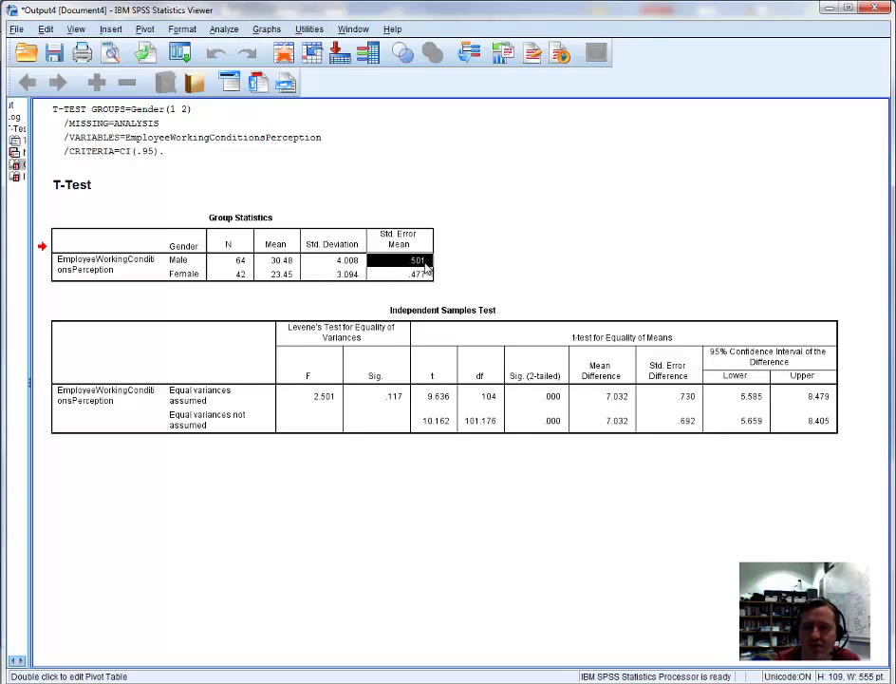
Step: Examine the female row's N, mean, standard deviation and standard error in the Group Statistics table
{"action": "left_click", "coordinate": [184, 276]}
{"action": "left_click", "coordinate": [239, 276]}
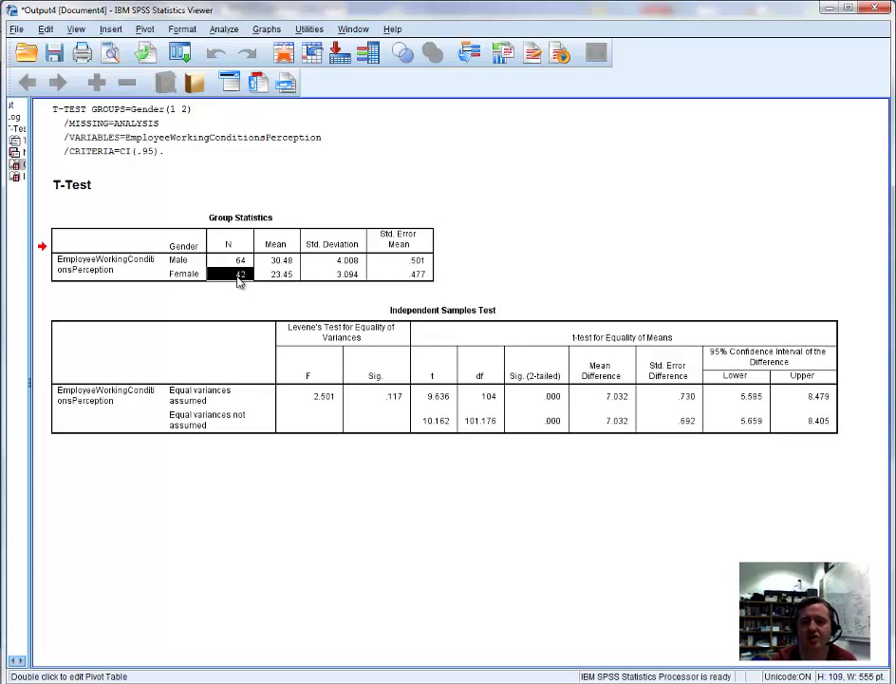
{"action": "left_click", "coordinate": [287, 279]}
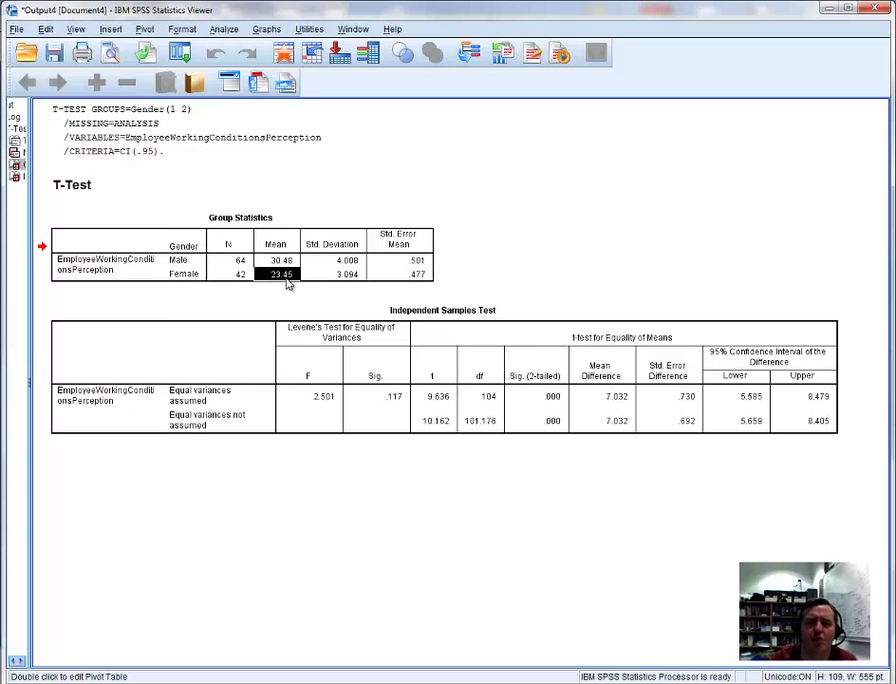
{"action": "left_click", "coordinate": [352, 278]}
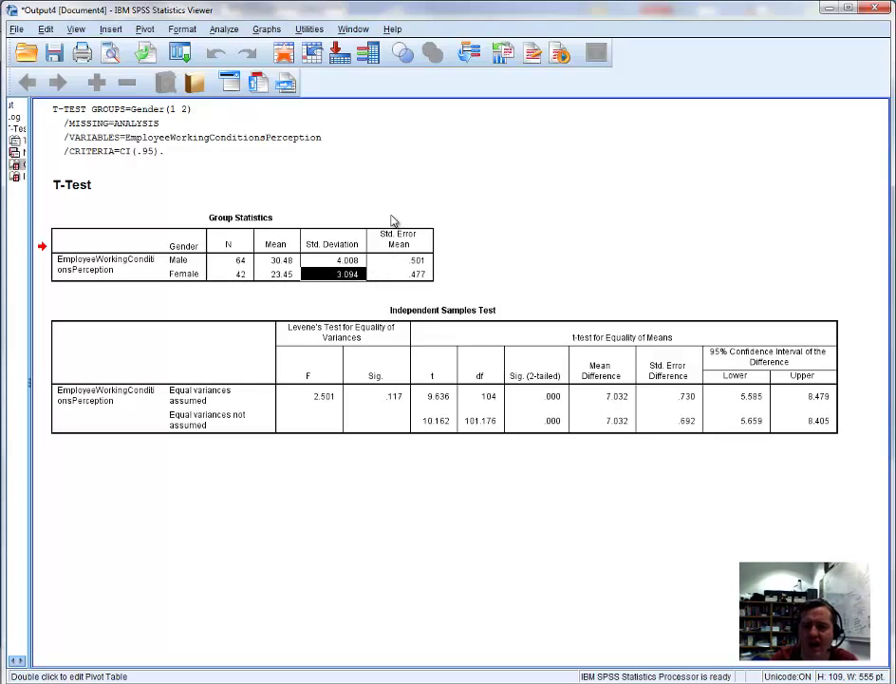
{"action": "left_click", "coordinate": [419, 274]}
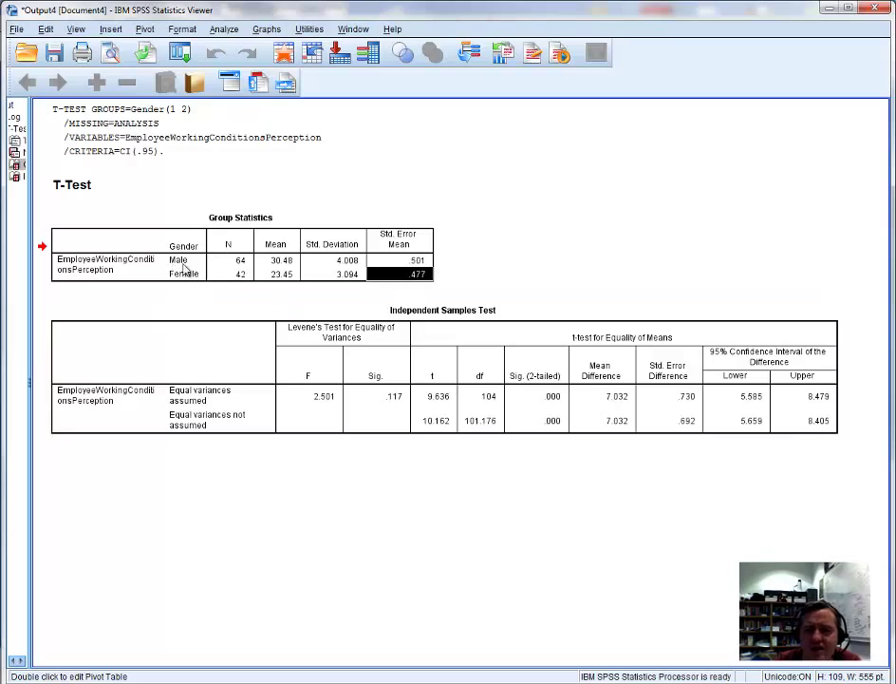
Step: Compare the male and female means and standard deviations in the Group Statistics table
{"action": "left_click", "coordinate": [283, 260]}
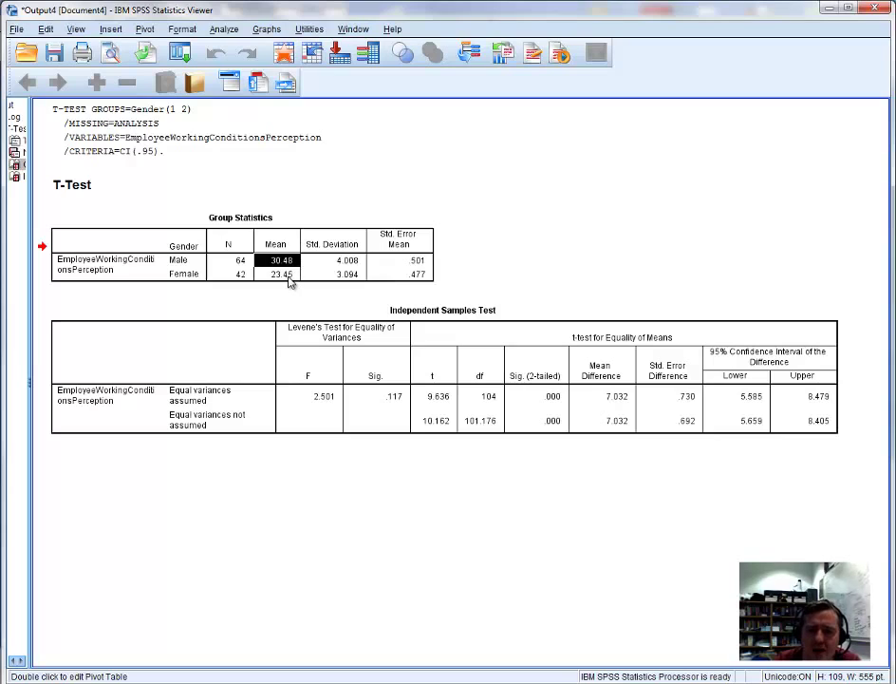
{"action": "left_click", "coordinate": [289, 276]}
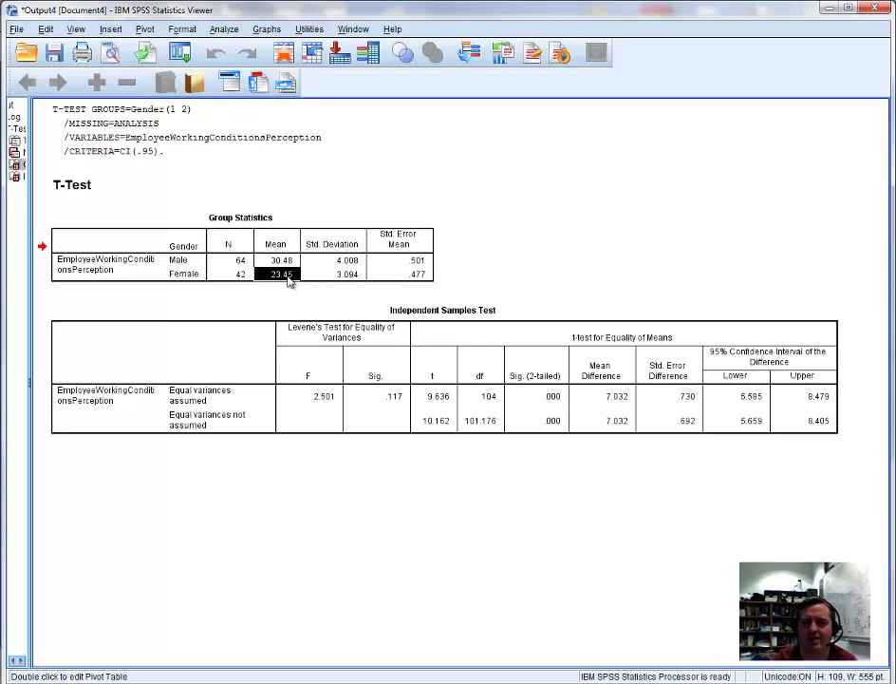
{"action": "left_click", "coordinate": [279, 262]}
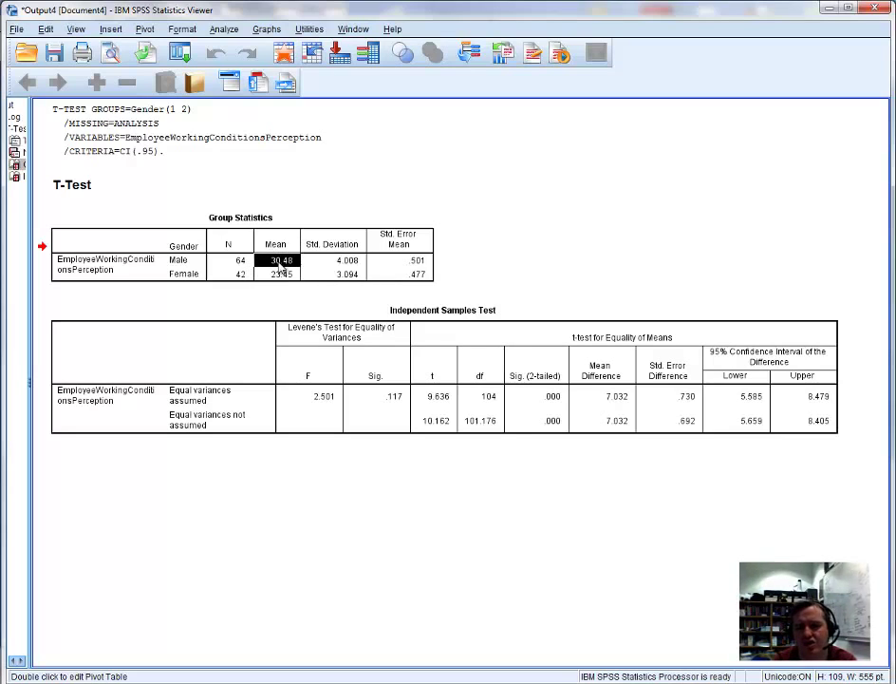
{"action": "left_click", "coordinate": [284, 276]}
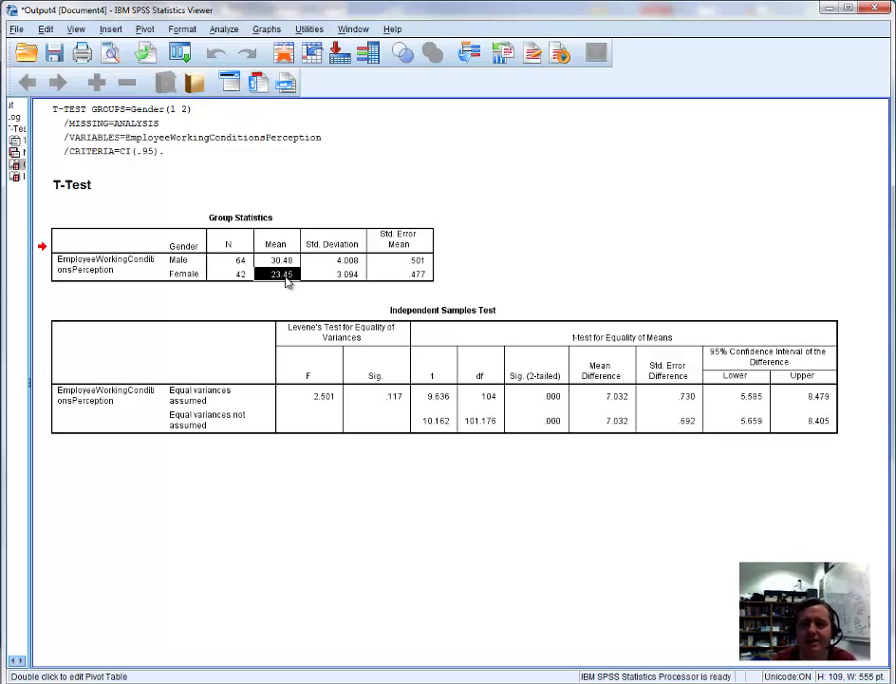
{"action": "left_click", "coordinate": [285, 263]}
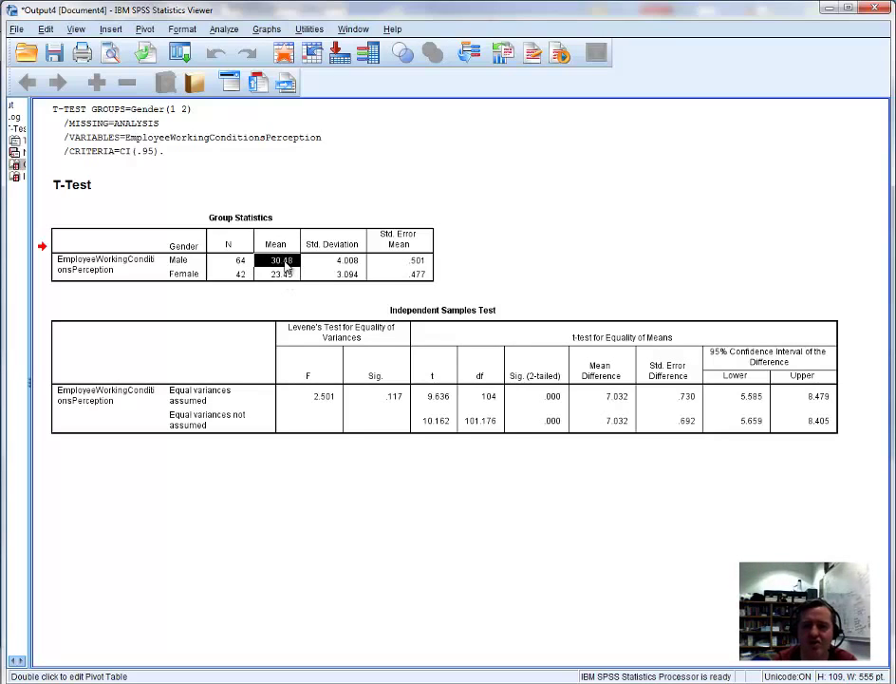
{"action": "left_click", "coordinate": [356, 264]}
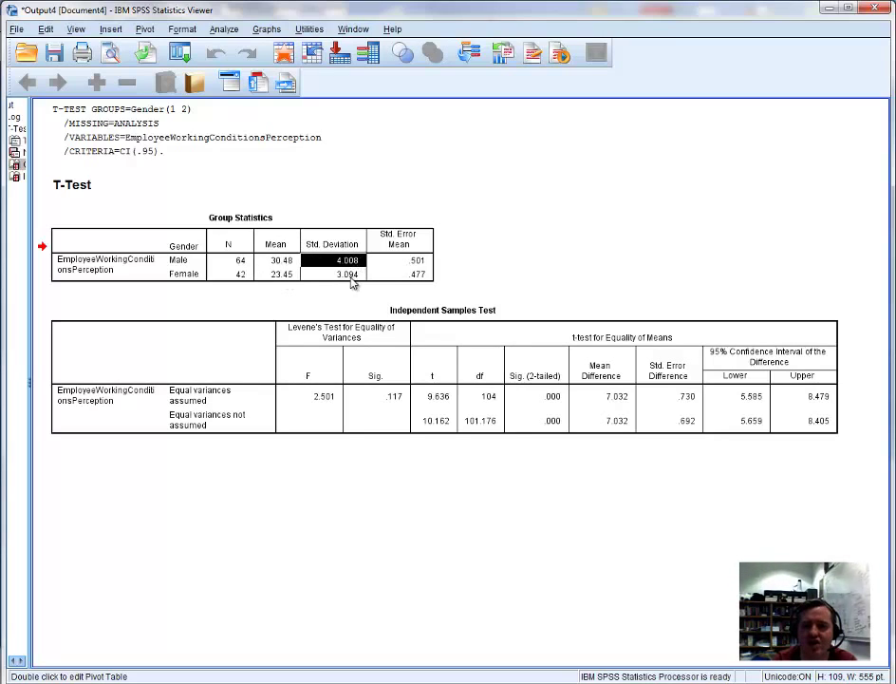
{"action": "left_click", "coordinate": [349, 274]}
{"action": "left_click", "coordinate": [346, 264]}
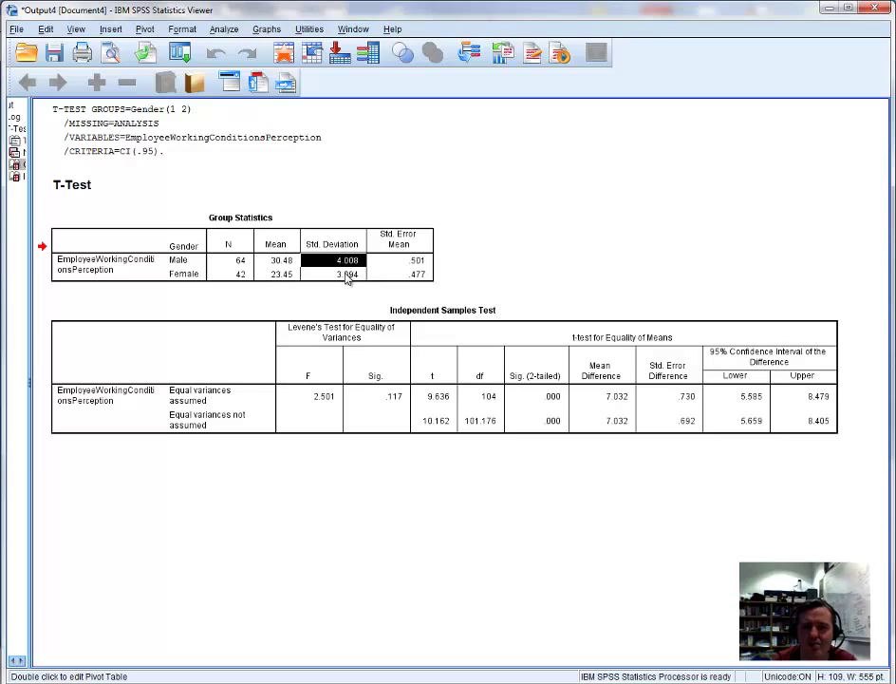
{"action": "left_click", "coordinate": [347, 274]}
{"action": "left_click", "coordinate": [346, 263]}
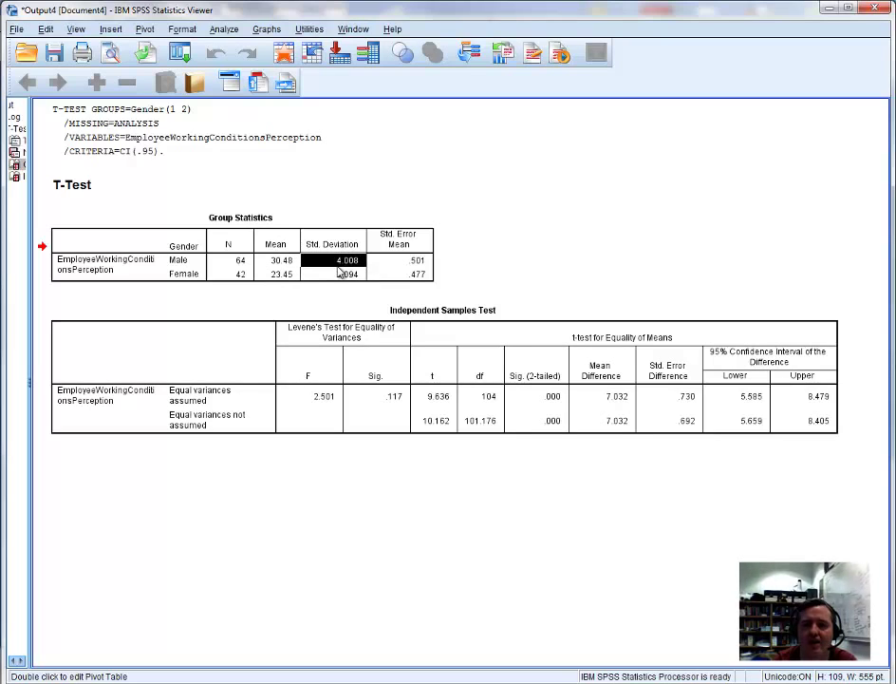
{"action": "left_click", "coordinate": [277, 264]}
{"action": "left_click", "coordinate": [284, 275]}
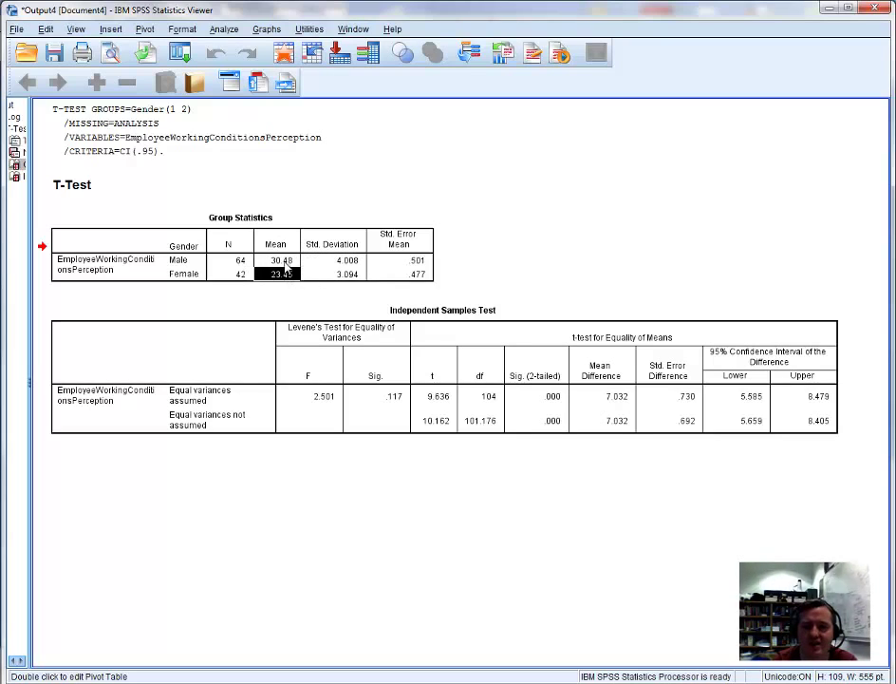
{"action": "left_click", "coordinate": [282, 261]}
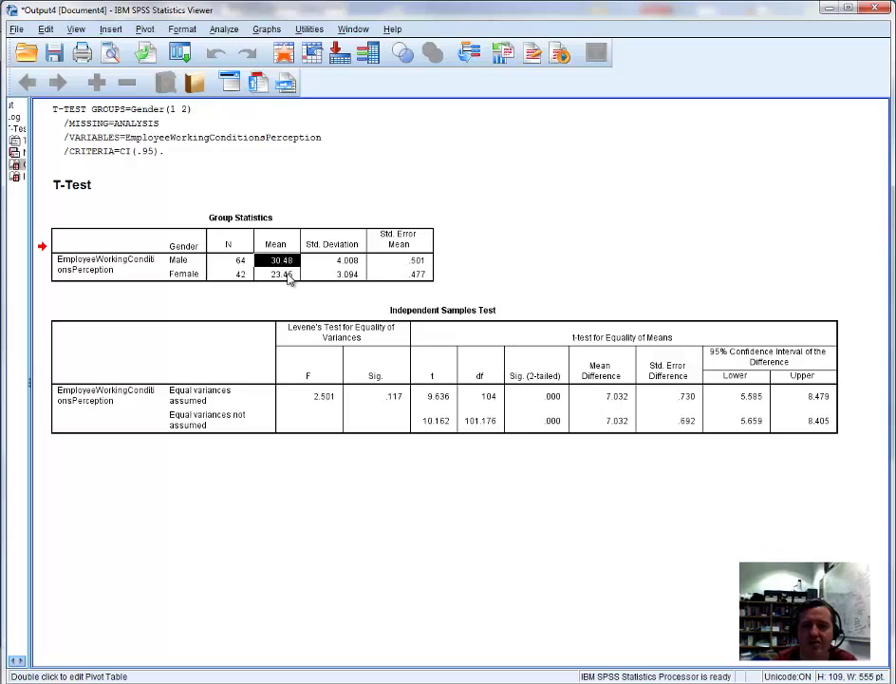
{"action": "left_click", "coordinate": [287, 274]}
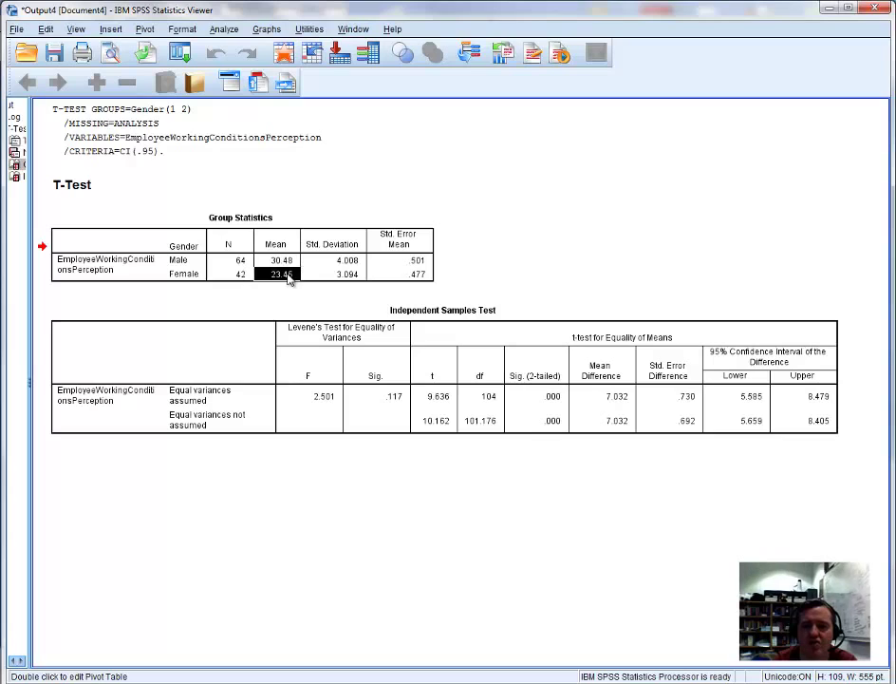
Step: Open the Independent Samples Test table in its own pivot table window and maximize that window
{"action": "left_click", "coordinate": [484, 314]}
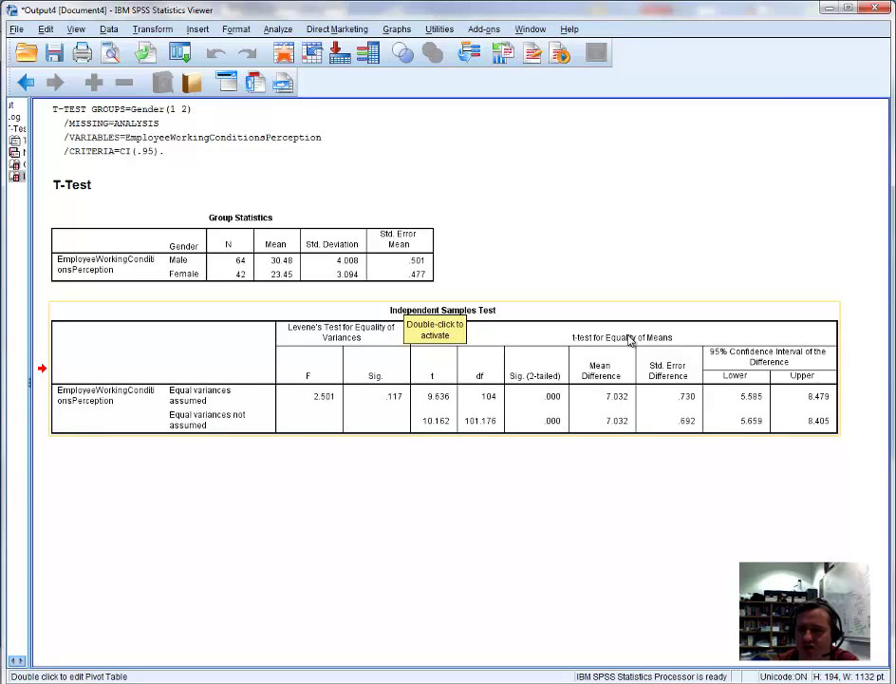
{"action": "double_click", "coordinate": [510, 330]}
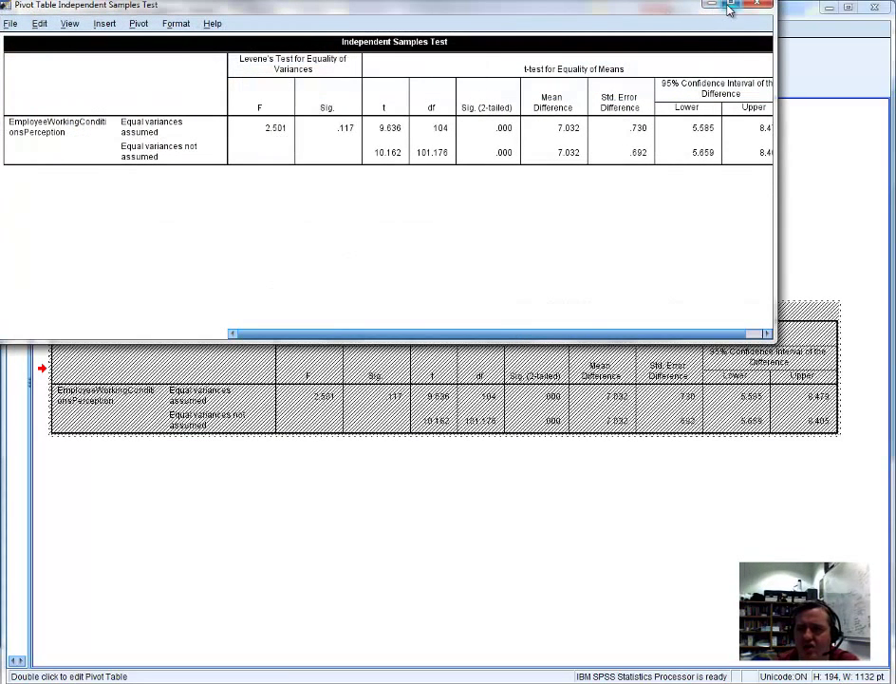
{"action": "left_click", "coordinate": [730, 5]}
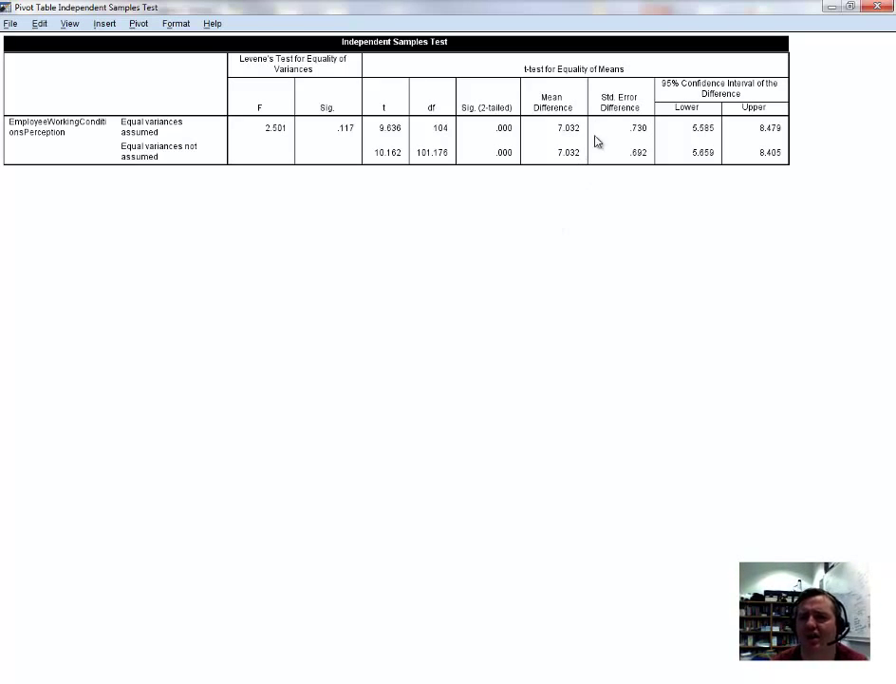
Step: Examine the t-test for Equality of Means columns: t, df, Sig. (2-tailed), mean difference, standard error difference and 95% confidence interval
{"action": "left_click", "coordinate": [583, 70]}
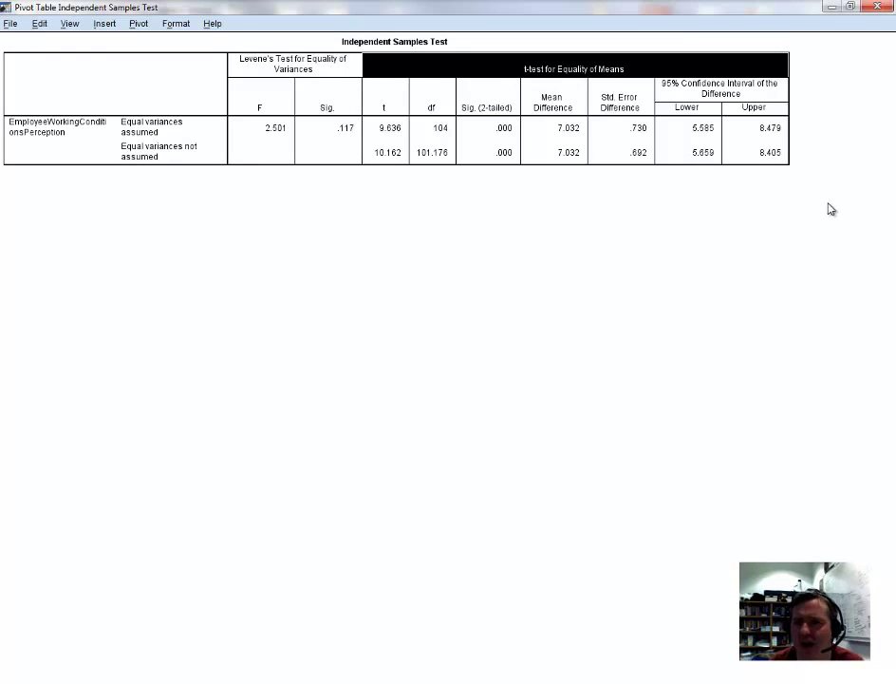
{"action": "left_click", "coordinate": [391, 108]}
{"action": "left_click", "coordinate": [448, 107]}
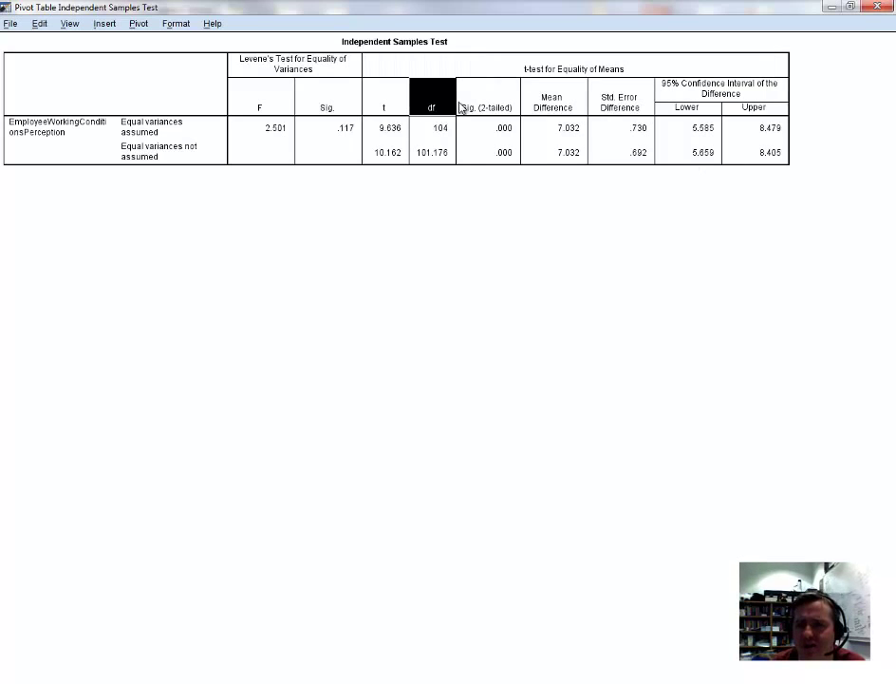
{"action": "left_click", "coordinate": [513, 107]}
{"action": "left_click", "coordinate": [566, 105]}
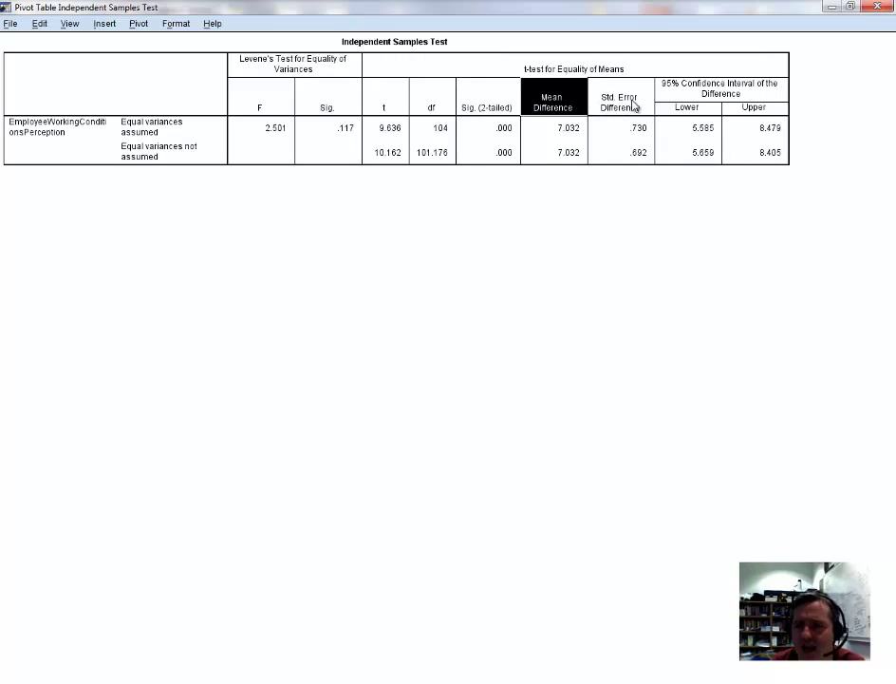
{"action": "left_click", "coordinate": [632, 105]}
{"action": "left_click", "coordinate": [698, 94]}
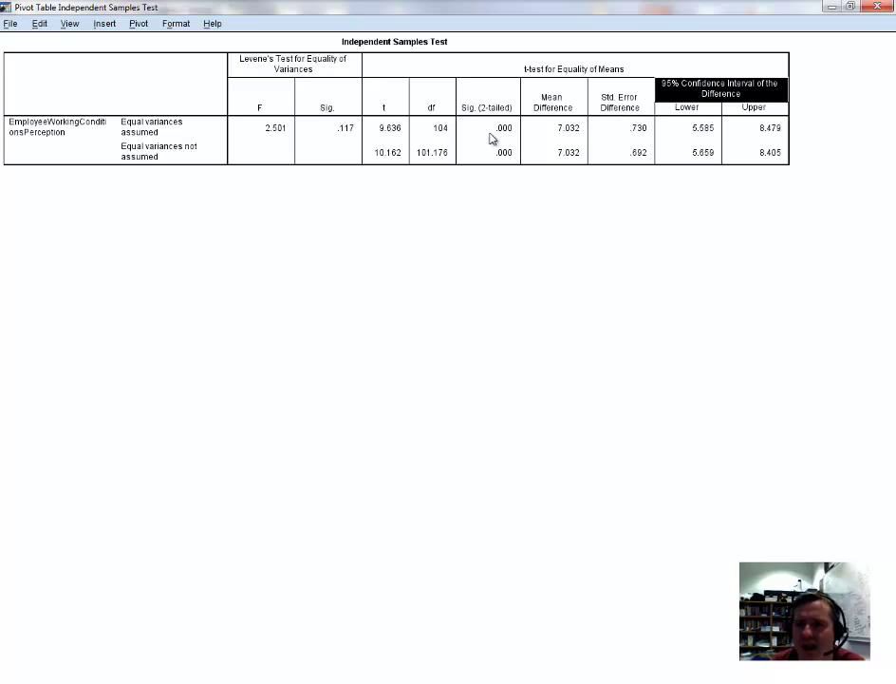
Step: Compare the t-test results in the equal variances assumed row with those in the equal variances not assumed row
{"action": "left_click", "coordinate": [395, 112]}
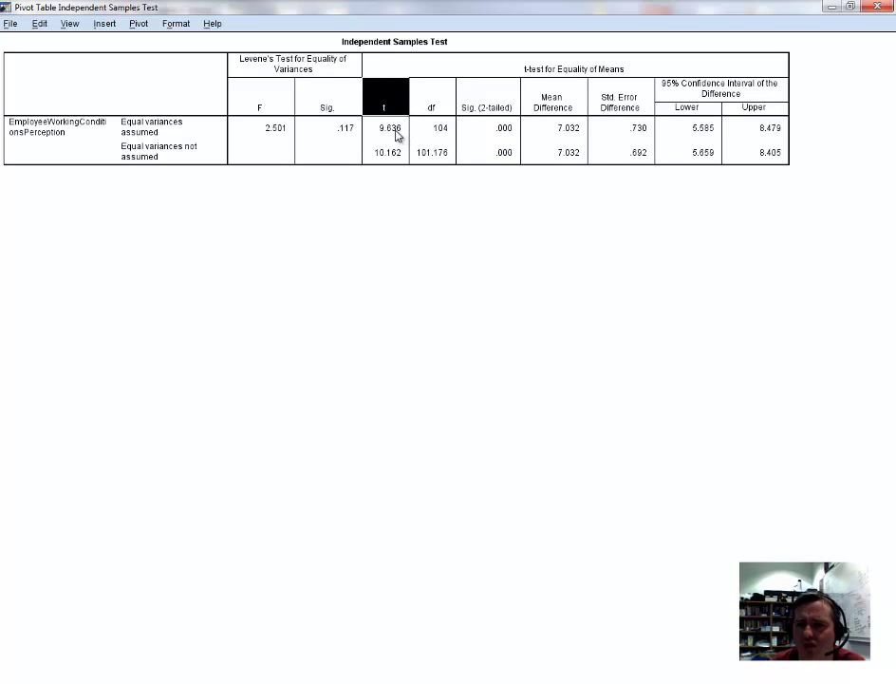
{"action": "left_click_drag", "start_coordinate": [391, 133], "coordinate": [761, 132]}
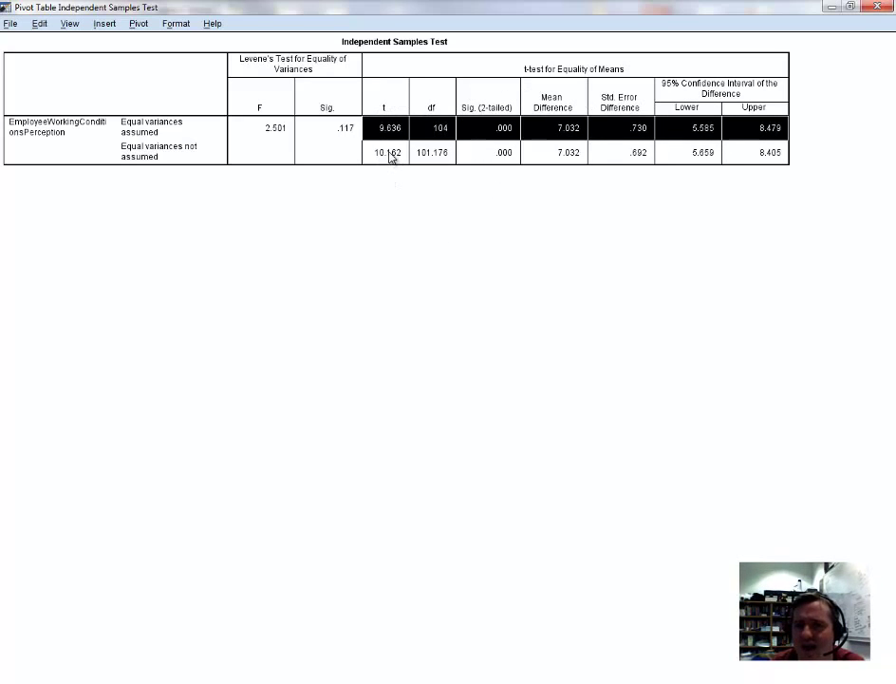
{"action": "left_click_drag", "start_coordinate": [391, 157], "coordinate": [746, 154]}
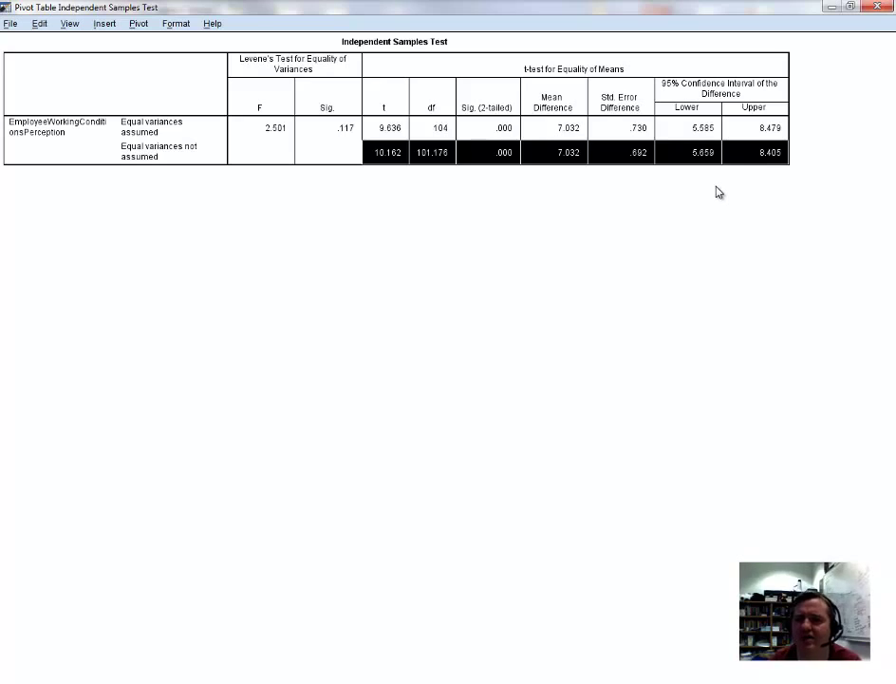
{"action": "left_click", "coordinate": [609, 73]}
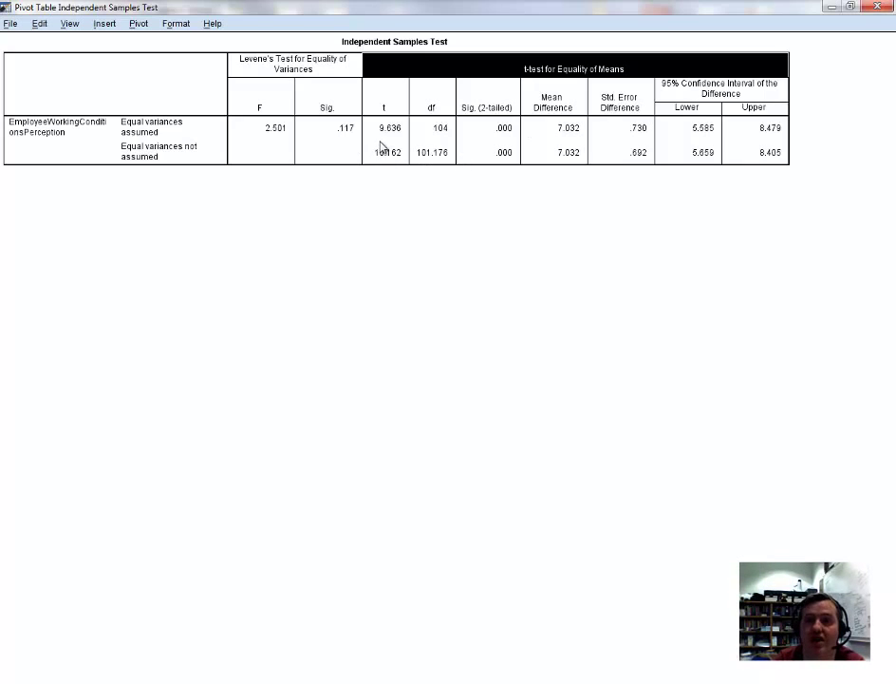
{"action": "left_click_drag", "start_coordinate": [395, 132], "coordinate": [758, 135]}
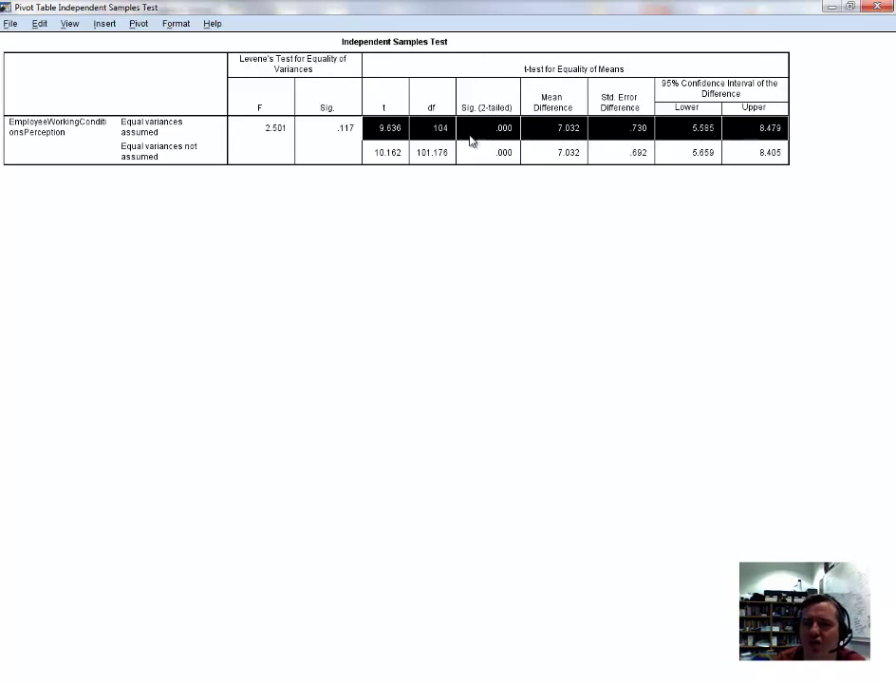
{"action": "left_click", "coordinate": [598, 69]}
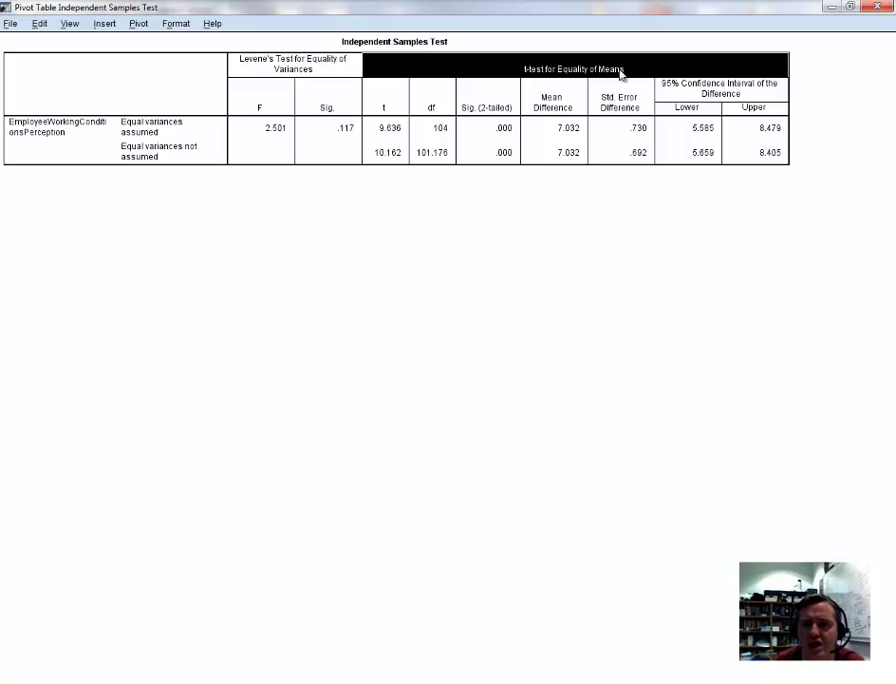
{"action": "left_click", "coordinate": [392, 154]}
{"action": "left_click_drag", "start_coordinate": [392, 158], "coordinate": [740, 152]}
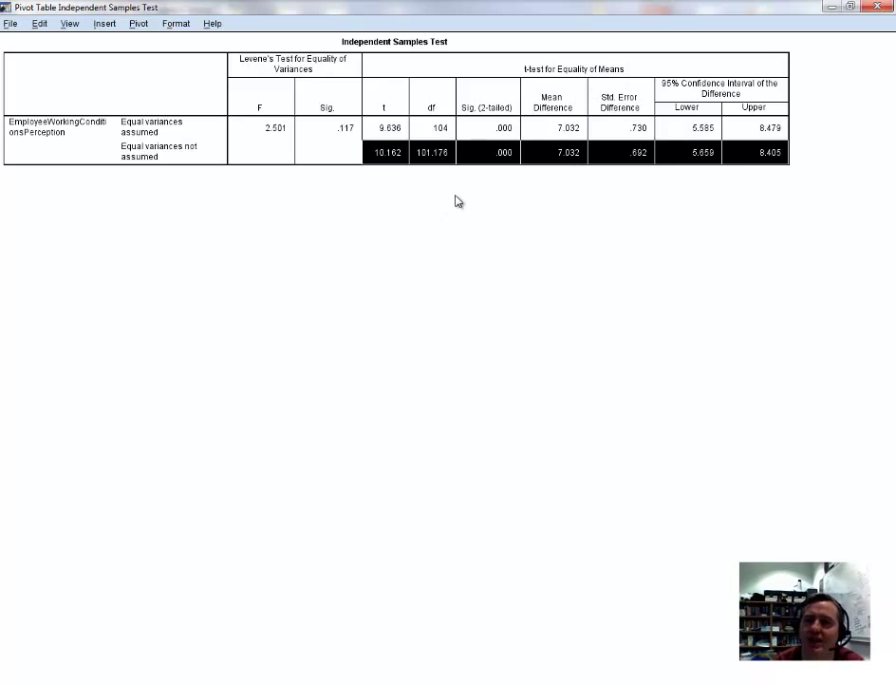
{"action": "left_click", "coordinate": [551, 70]}
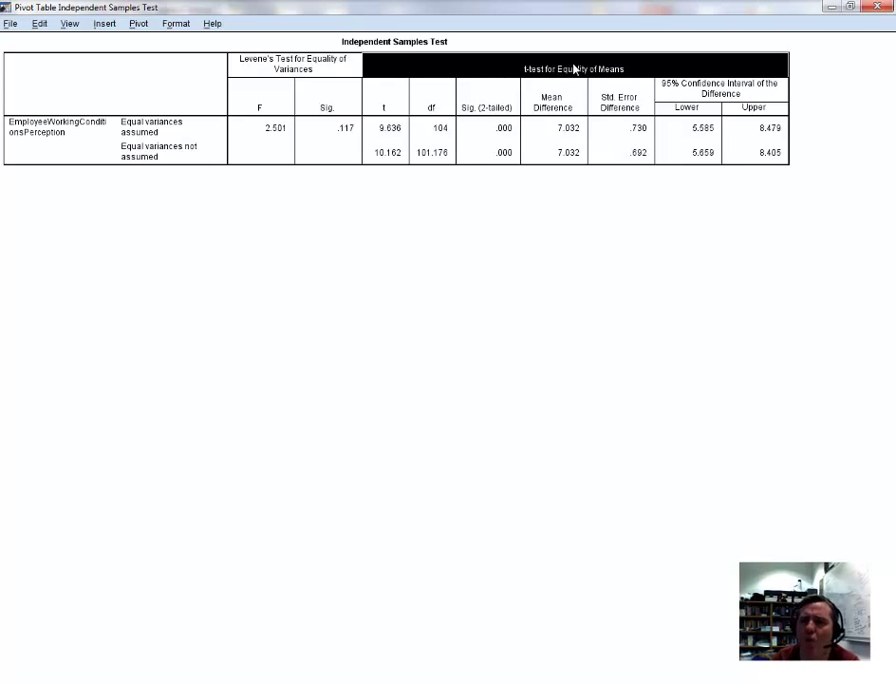
{"action": "left_click_drag", "start_coordinate": [388, 131], "coordinate": [745, 135]}
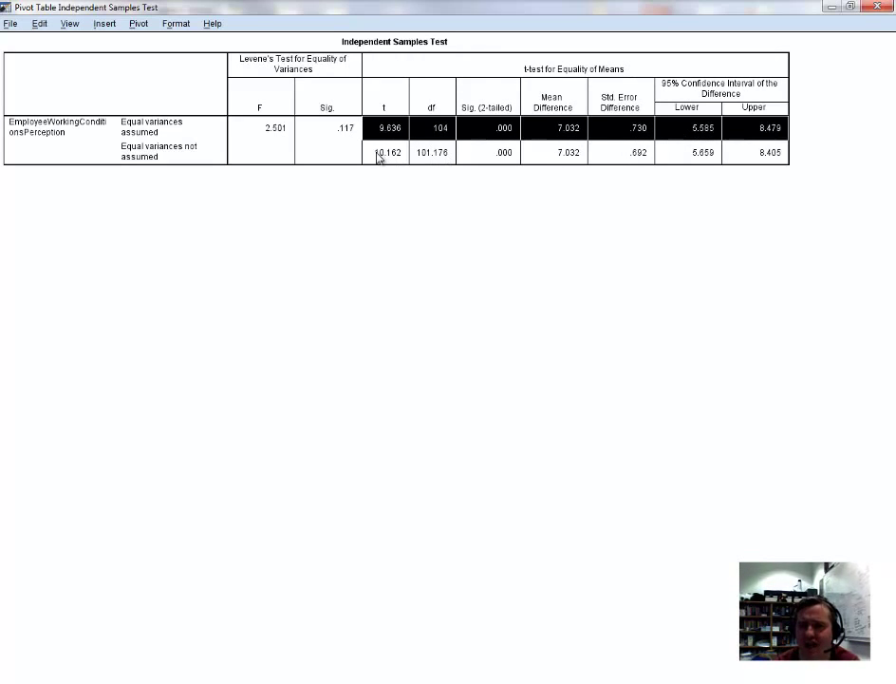
{"action": "left_click_drag", "start_coordinate": [378, 157], "coordinate": [751, 166]}
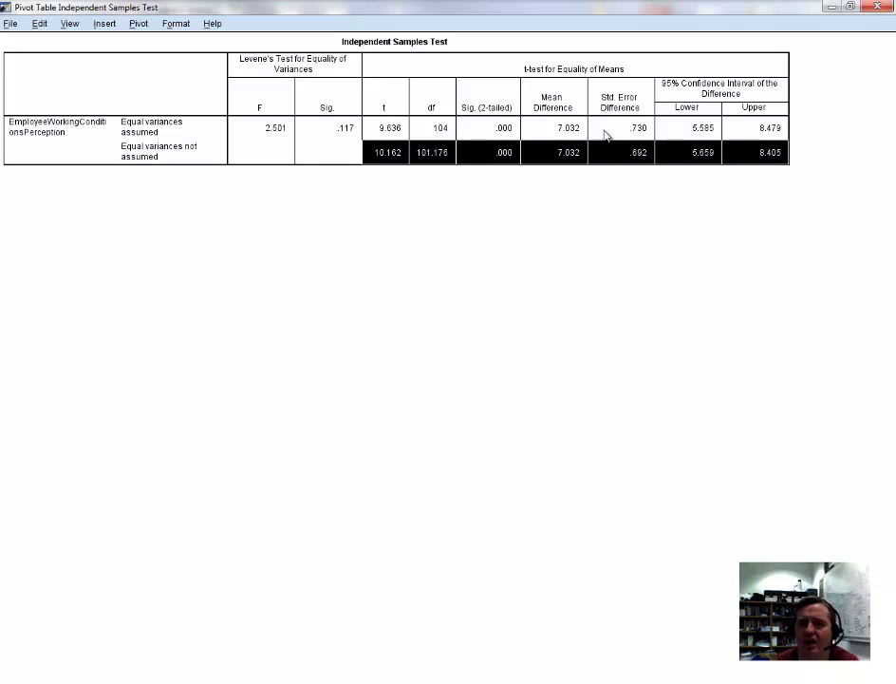
Step: Examine the F and Sig. columns under Levene's Test for Equality of Variances
{"action": "left_click", "coordinate": [302, 69]}
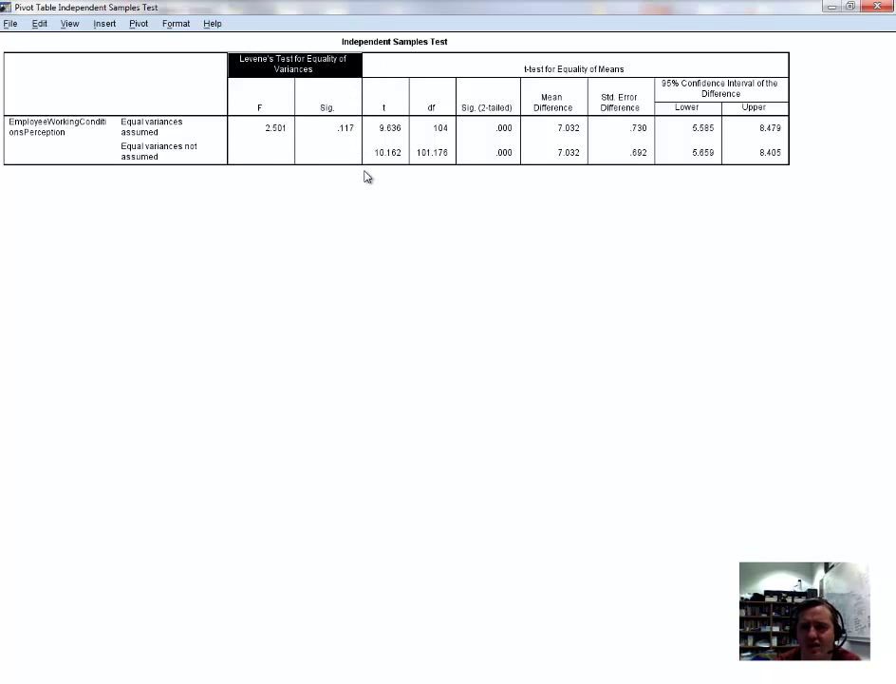
{"action": "left_click", "coordinate": [268, 109]}
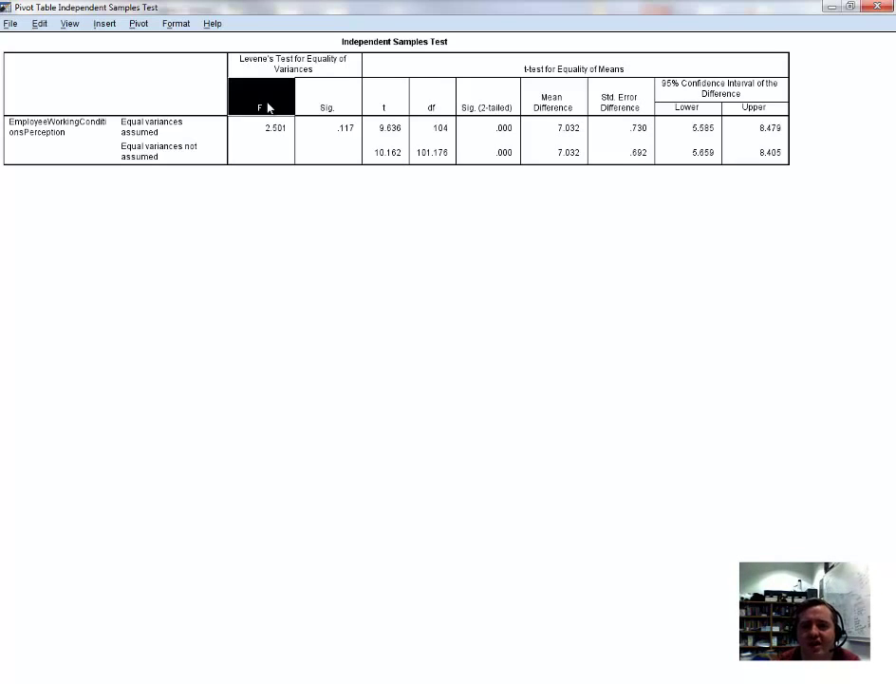
{"action": "left_click", "coordinate": [339, 107]}
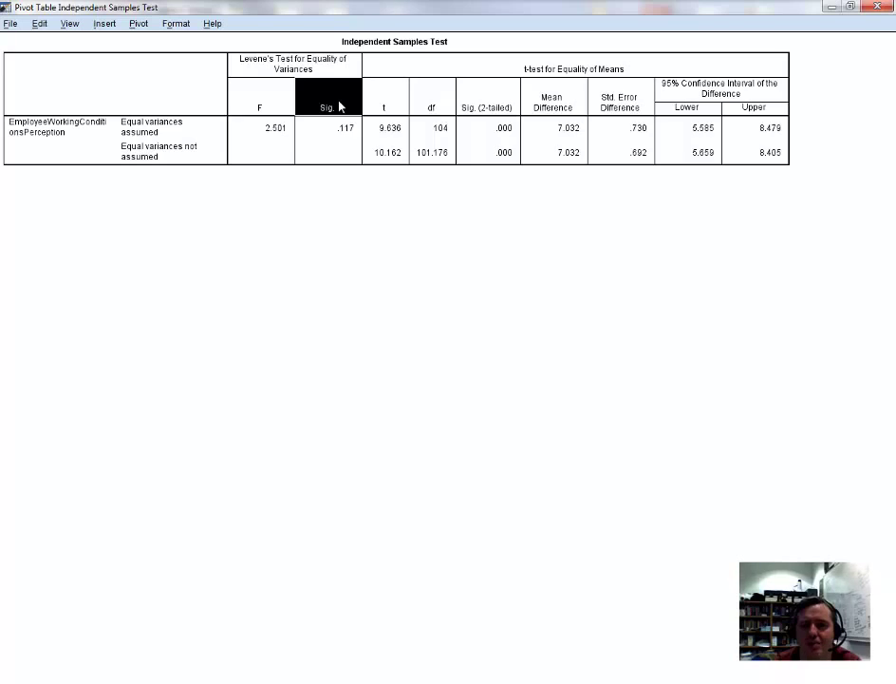
{"action": "left_click", "coordinate": [253, 107]}
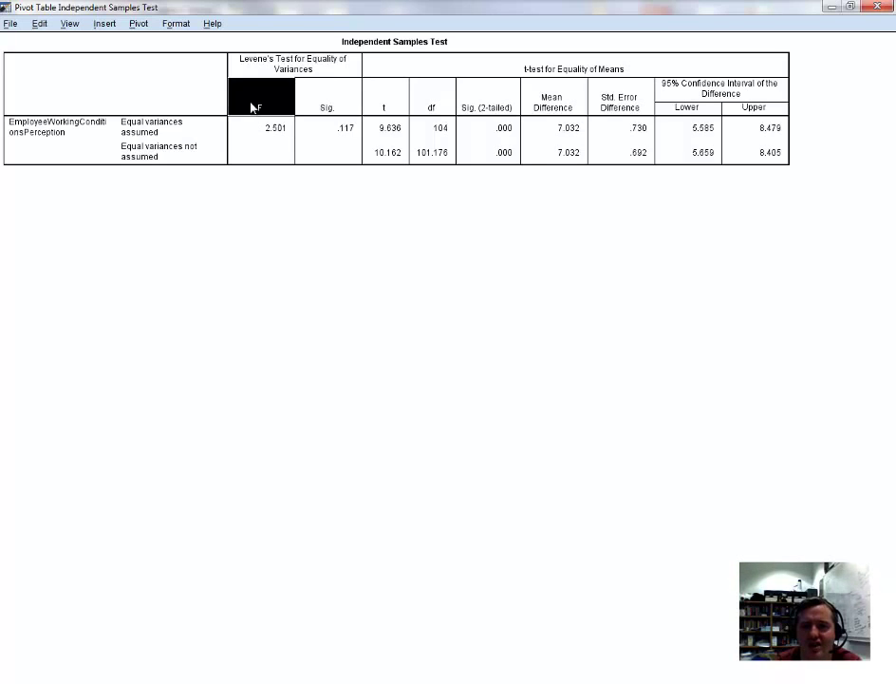